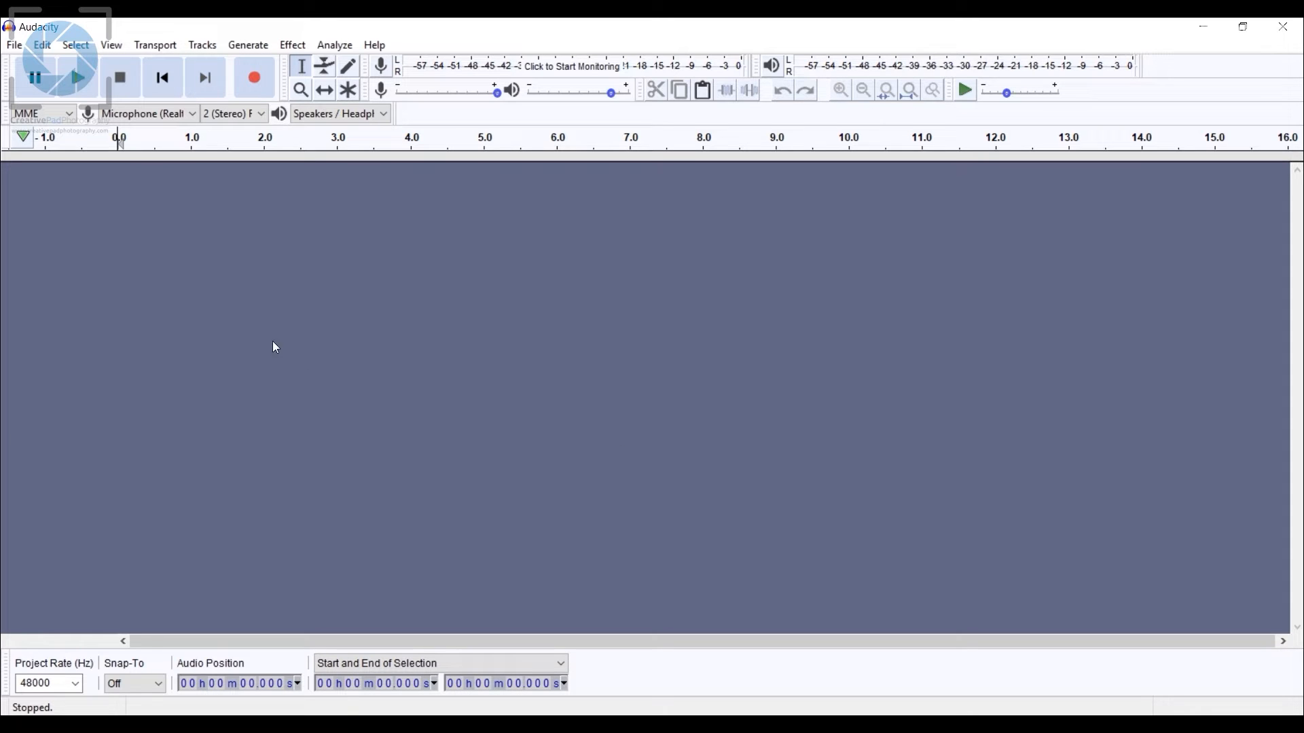
Open the audio file My recording 3 from the Desktop, making a copy of the files before editing.
left_click(14, 45)
left_click(41, 101)
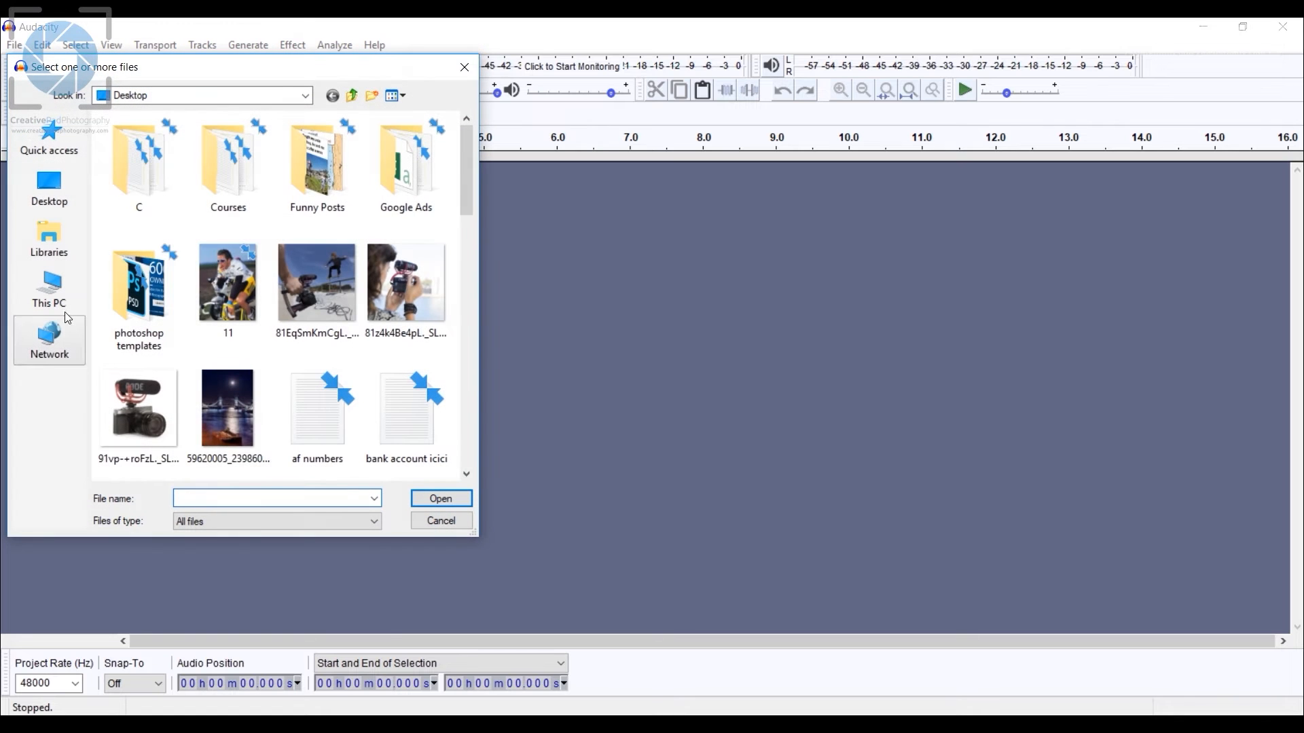
left_click(62, 204)
scroll(257, 222, "down", 5)
scroll(259, 222, "up", 3)
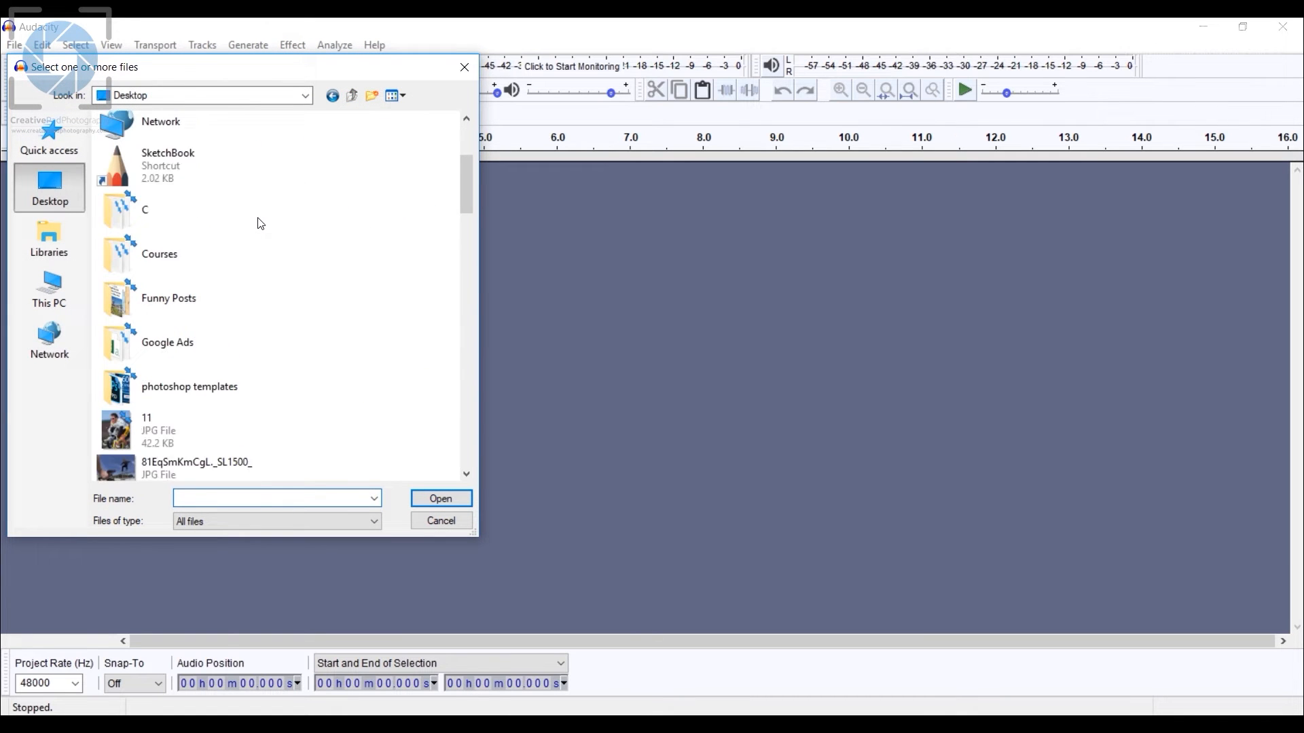
scroll(258, 223, "down", 5)
scroll(257, 223, "up", 8)
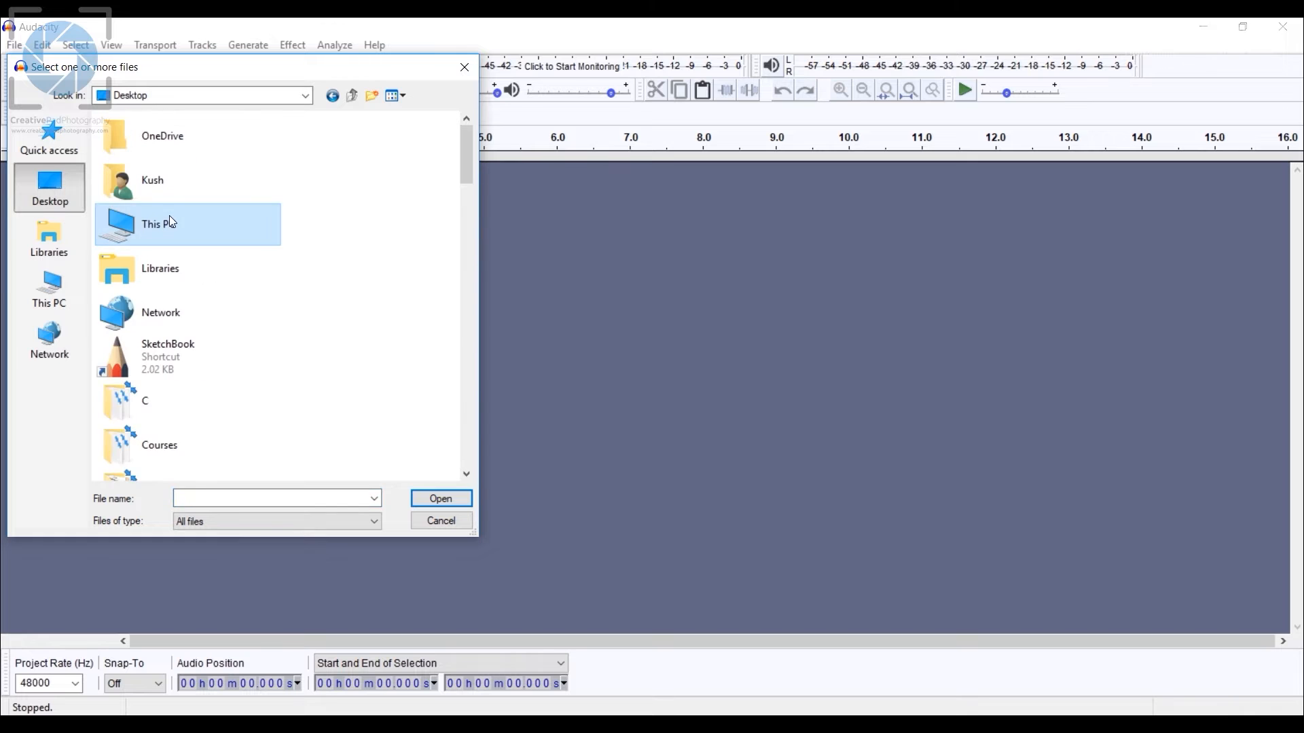
scroll(169, 215, "down", 5)
double_click(190, 128)
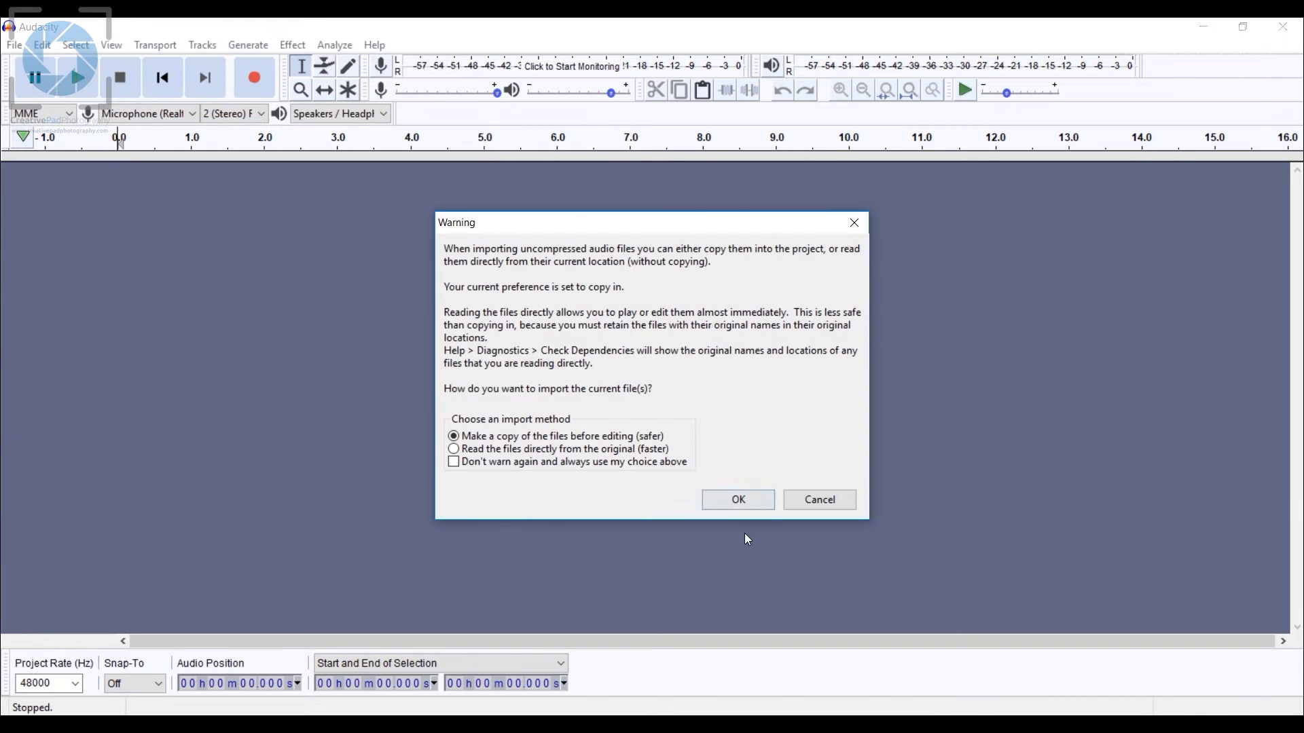
left_click(737, 501)
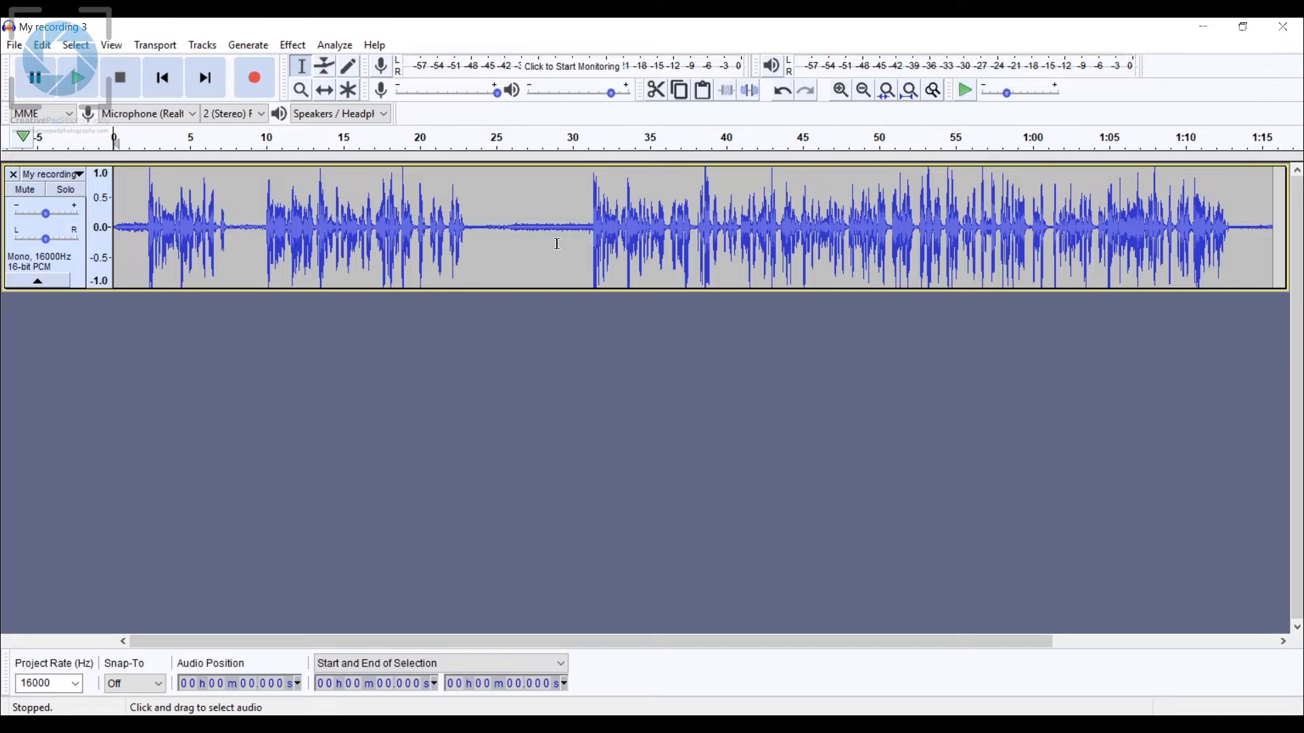
Play the recording from about 31.27 s, just before the speech resumes after the long pause, and stop playback.
left_click(612, 237)
key("ctrl+1")
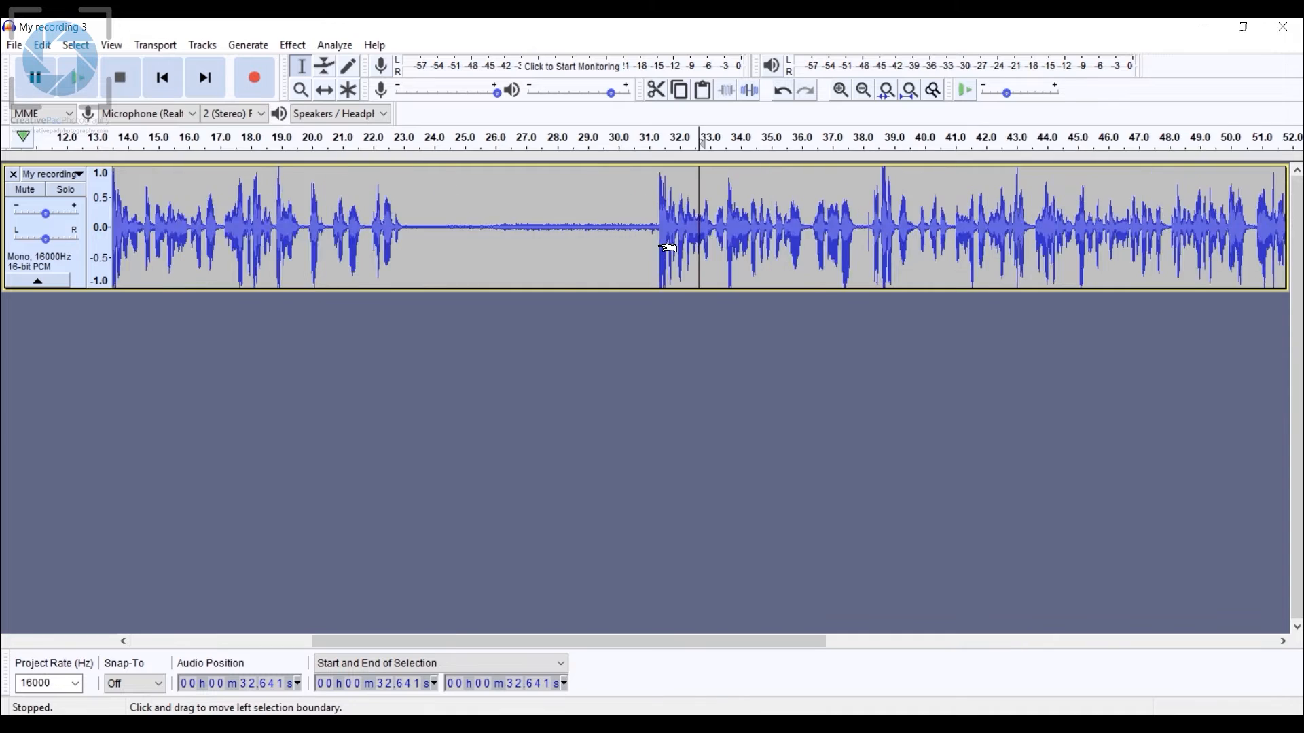
key("ctrl+1")
key("ctrl+1")
left_click(531, 236)
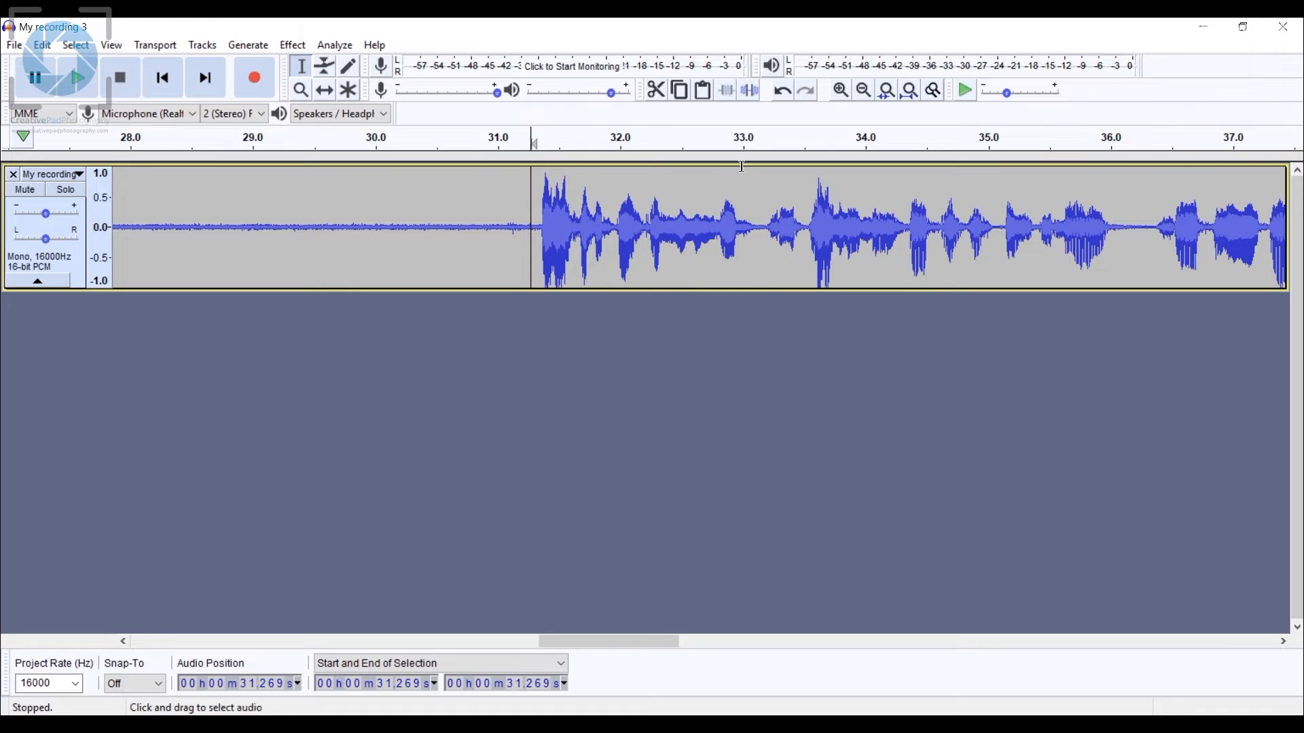
left_click(77, 88)
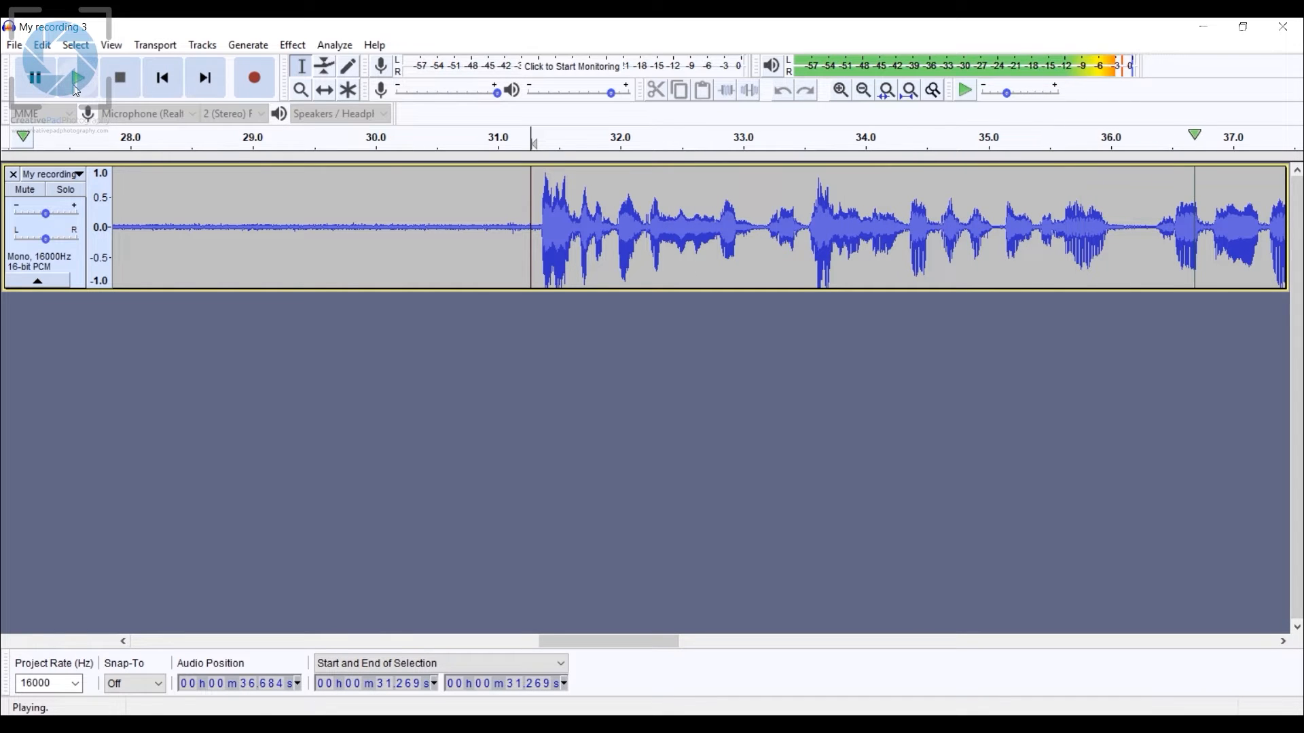
left_click(132, 80)
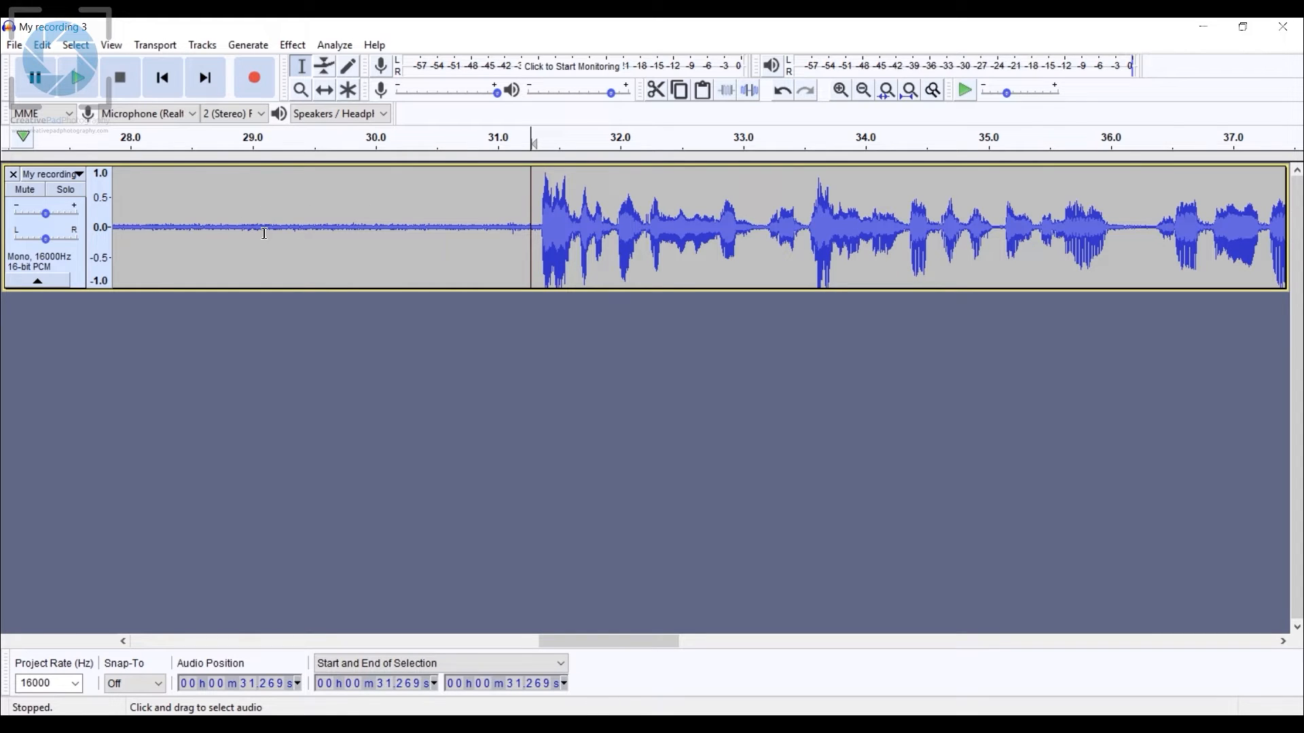
Listen to the background noise between about 29.1 and 31.0 s, and clear the selection at about 30 s.
left_click_drag(269, 233, 497, 233)
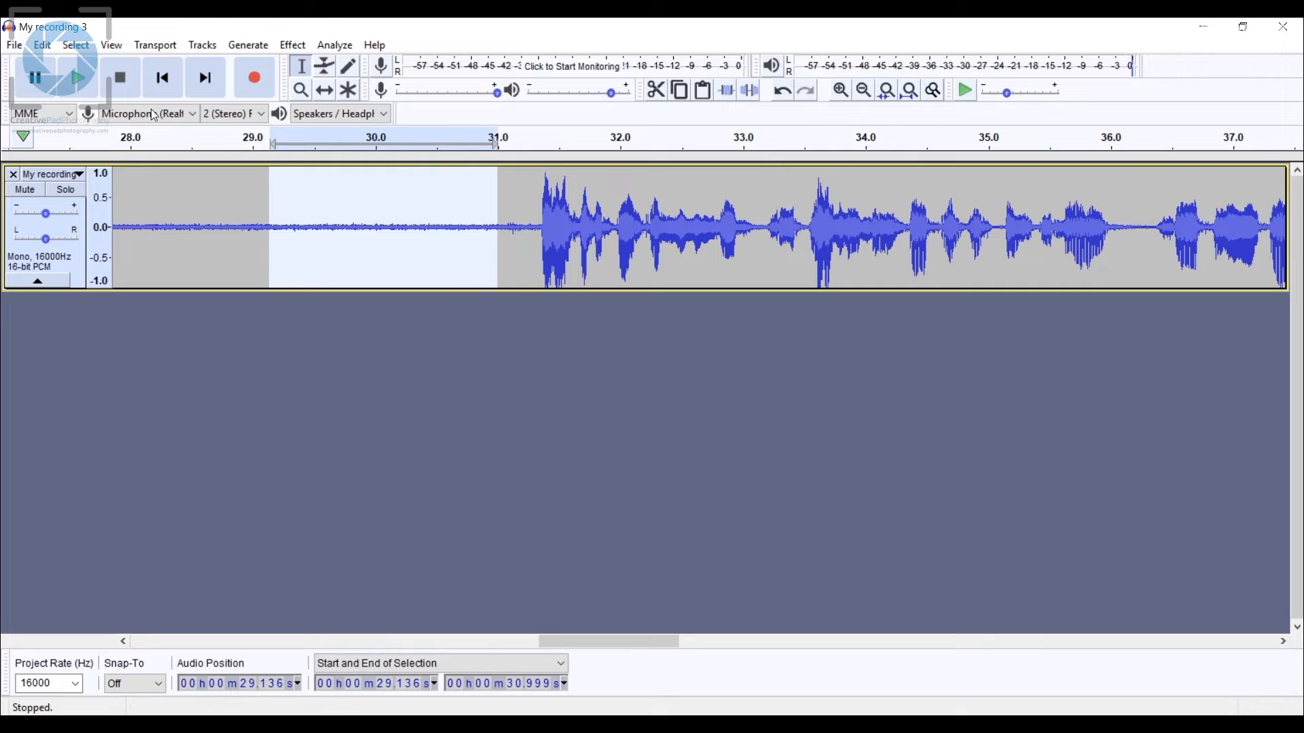
left_click(79, 80)
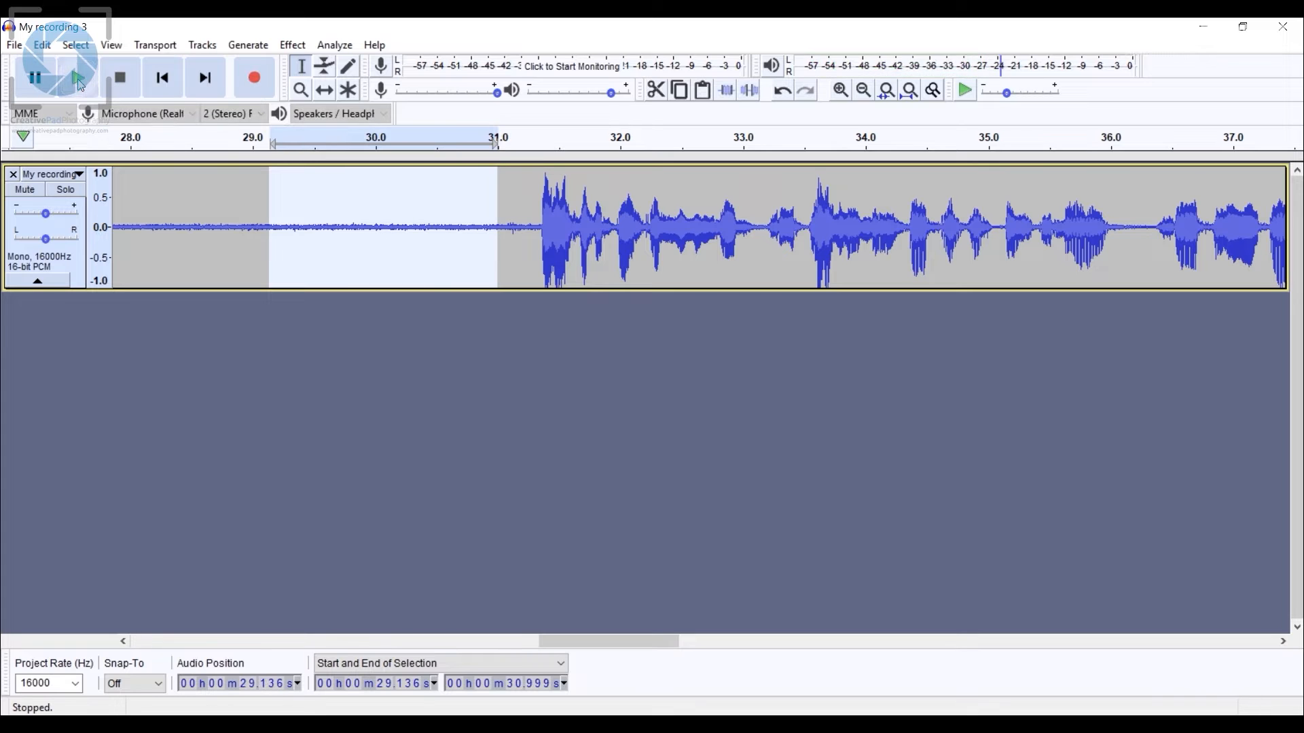
left_click(81, 85)
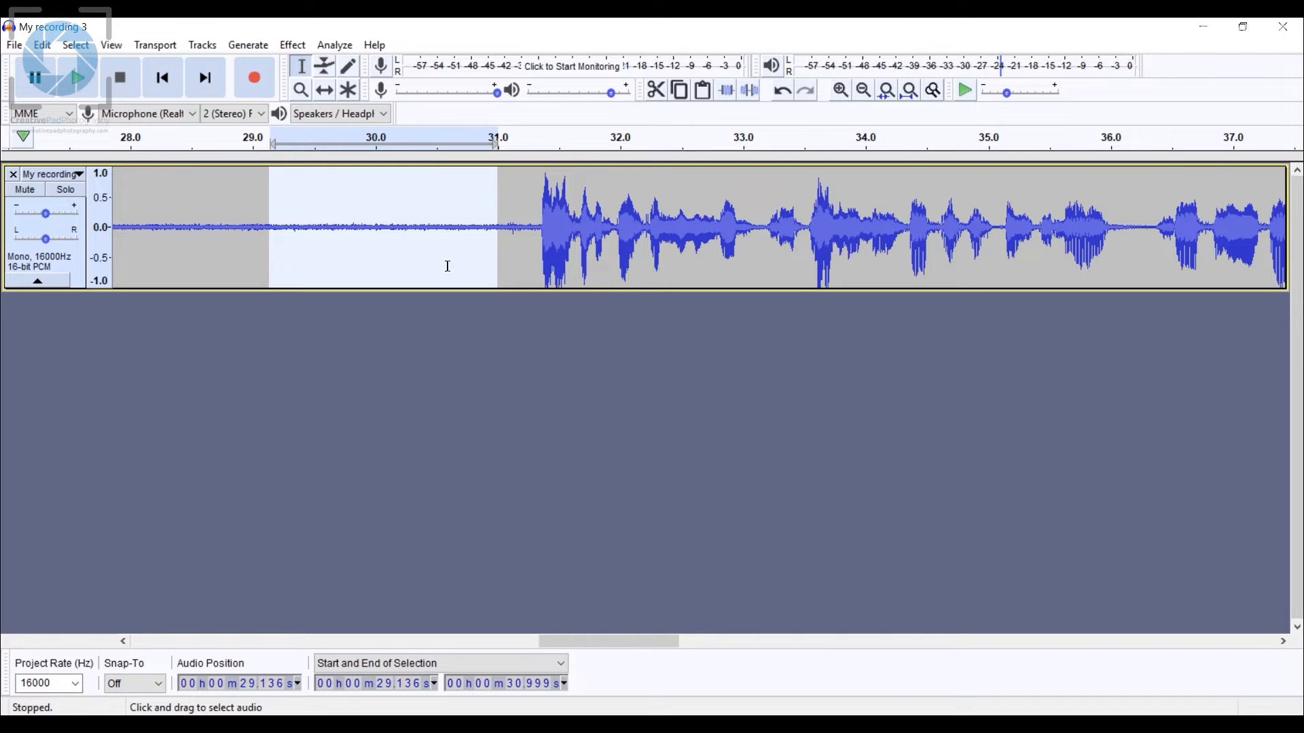
left_click(377, 234)
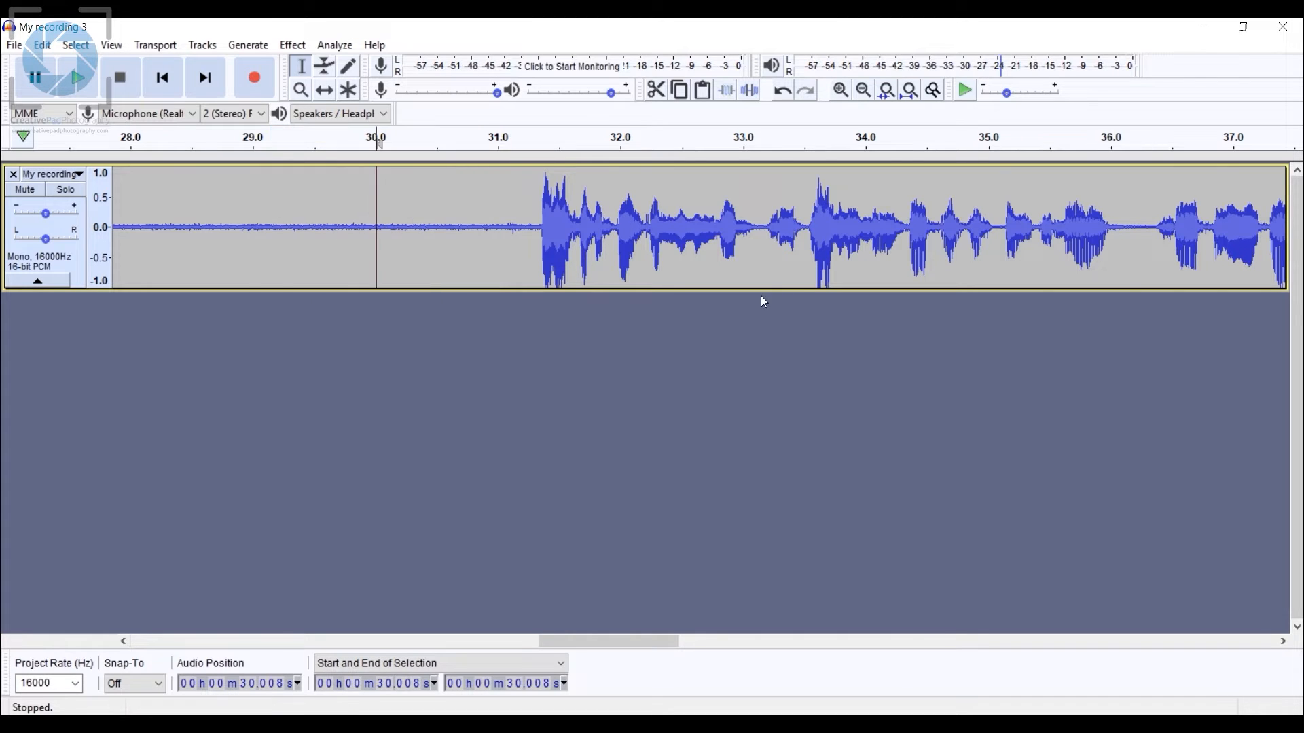
Select the stretch from about 36.4 to 38.0 s and play it back.
left_click_drag(599, 646, 665, 661)
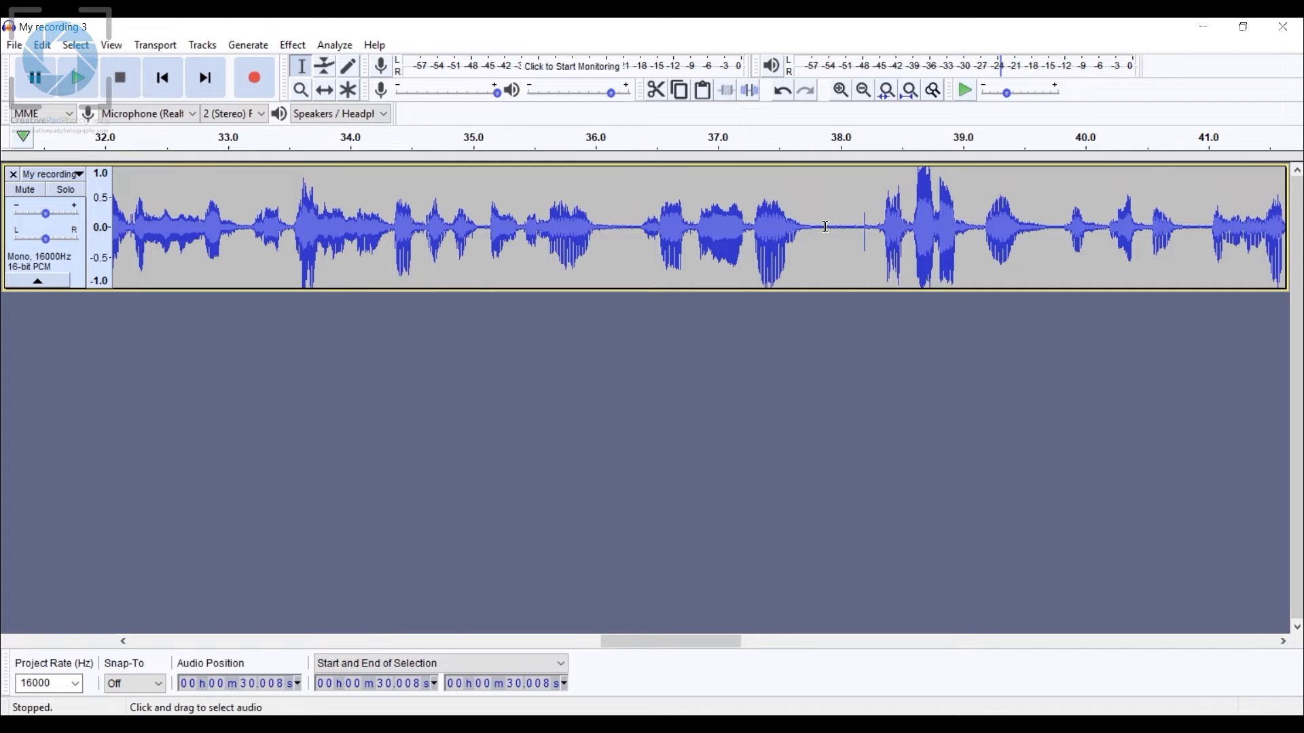
left_click_drag(615, 642, 666, 648)
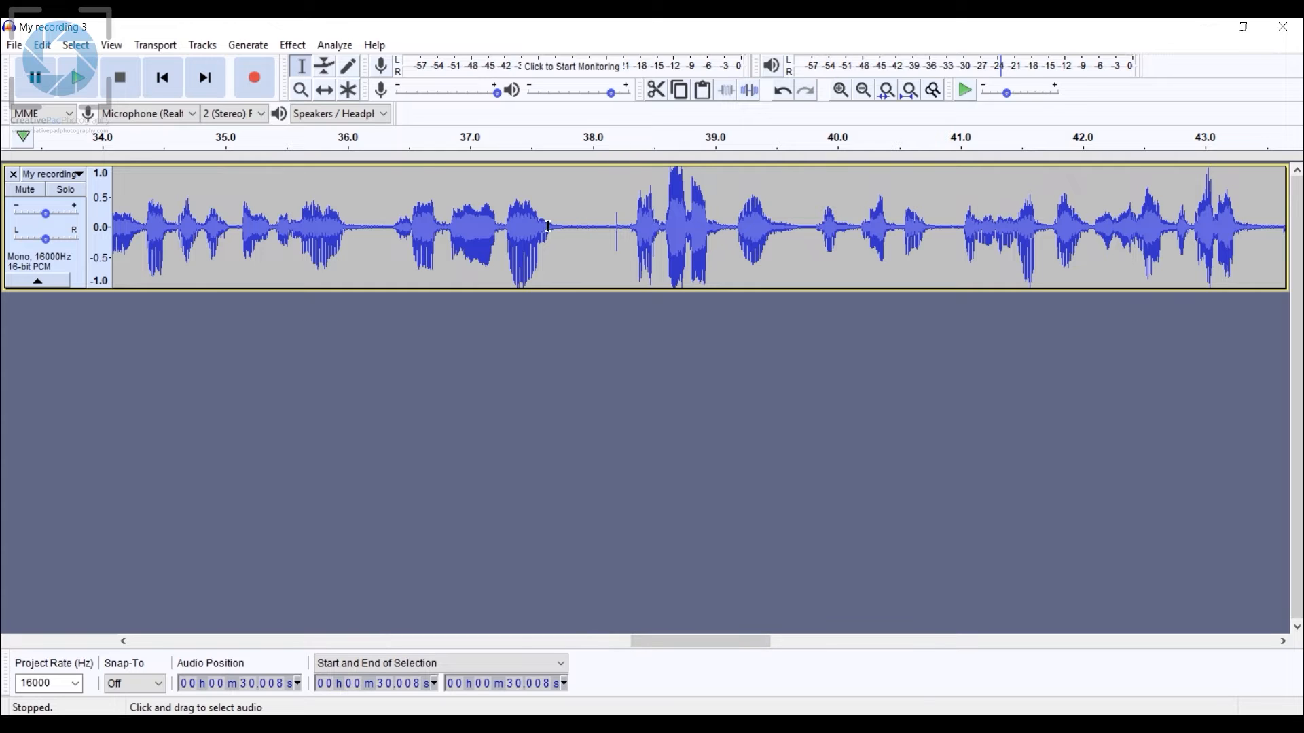
left_click_drag(399, 214, 596, 216)
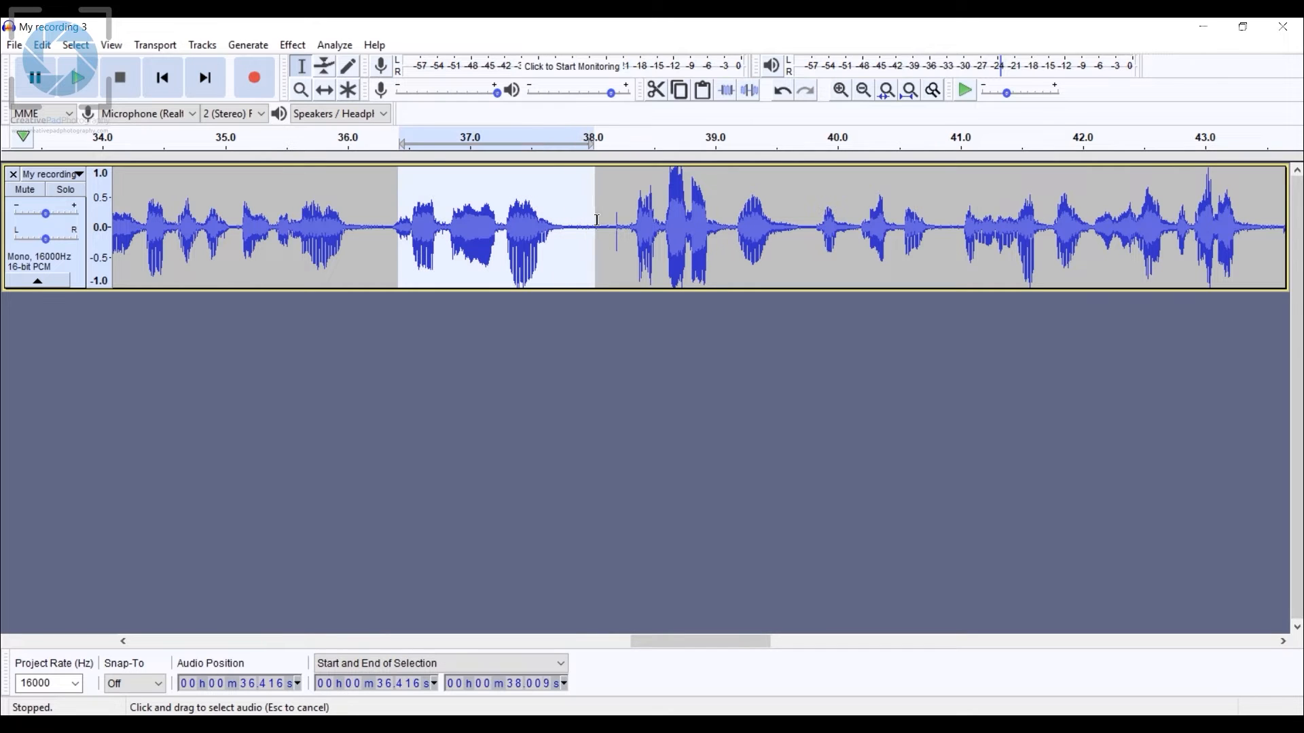
left_click(77, 80)
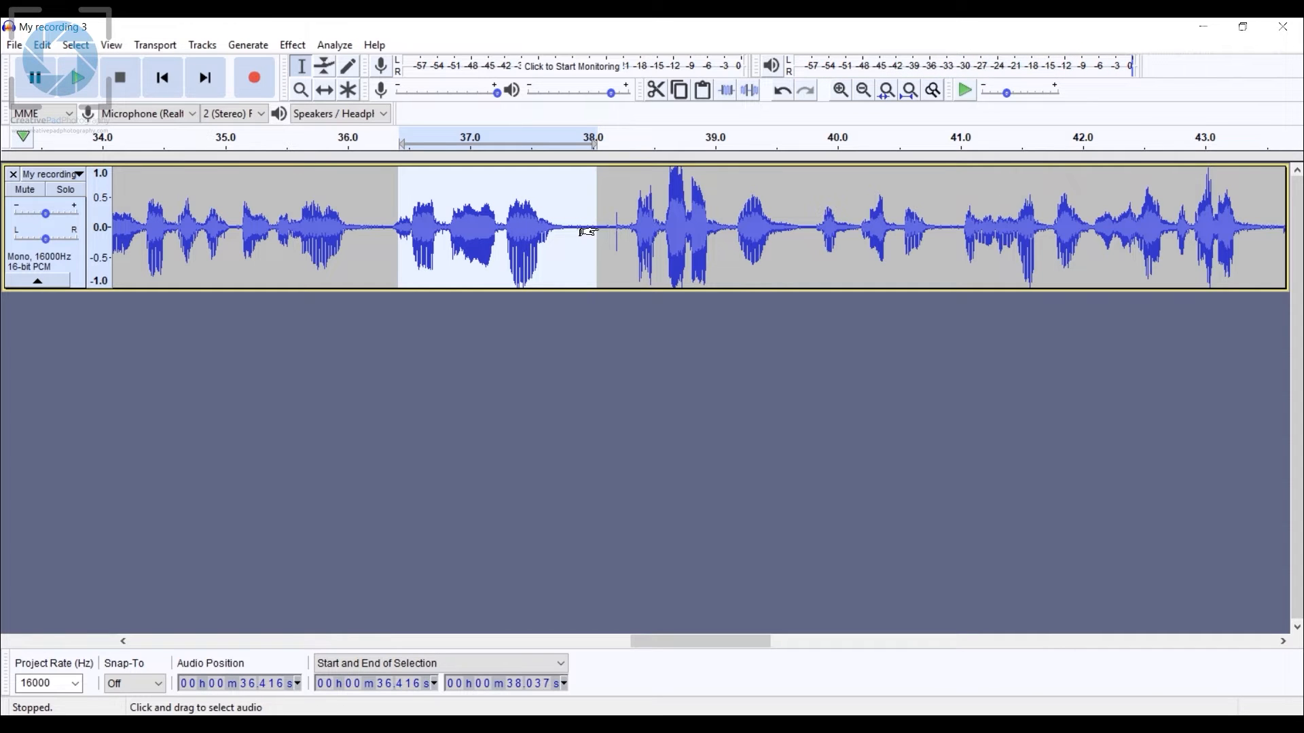
Listen to the short pause at about 38.00 to 38.11 s and try to capture a Noise Reduction profile from it.
left_click_drag(597, 231, 607, 224)
left_click(77, 79)
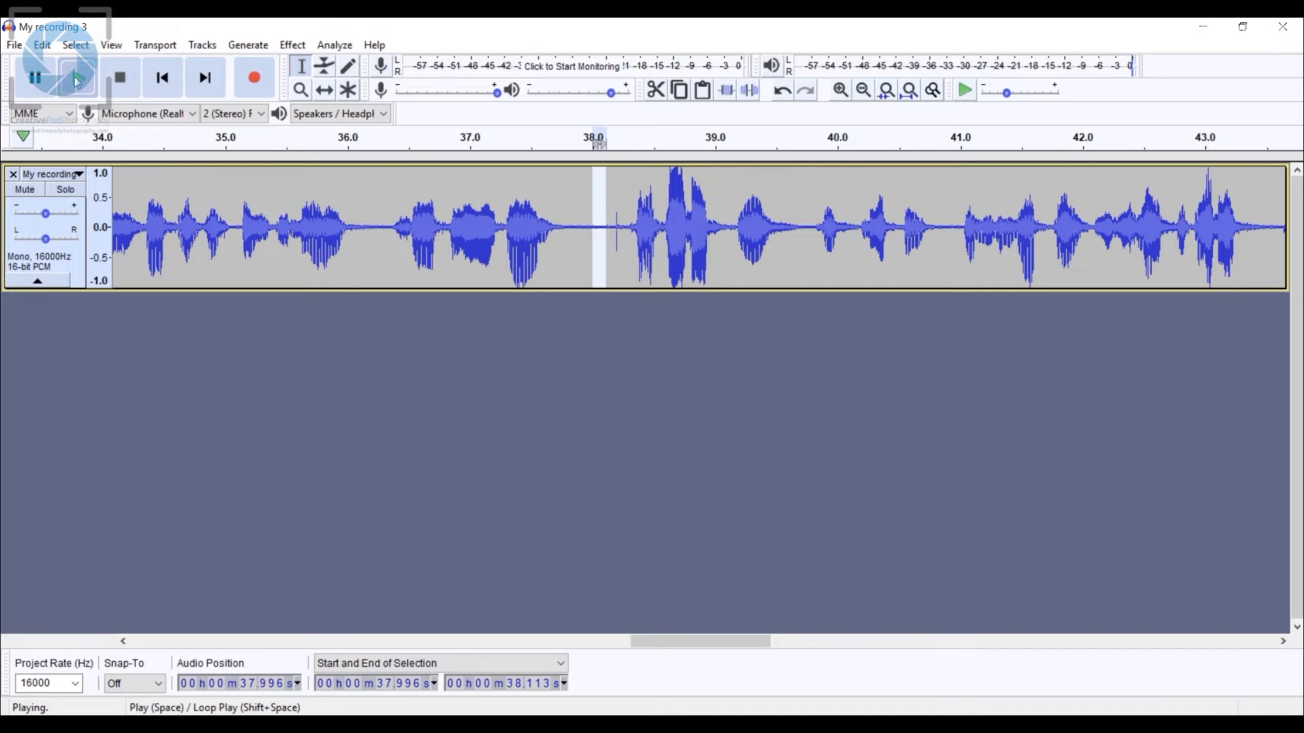
left_click(77, 82)
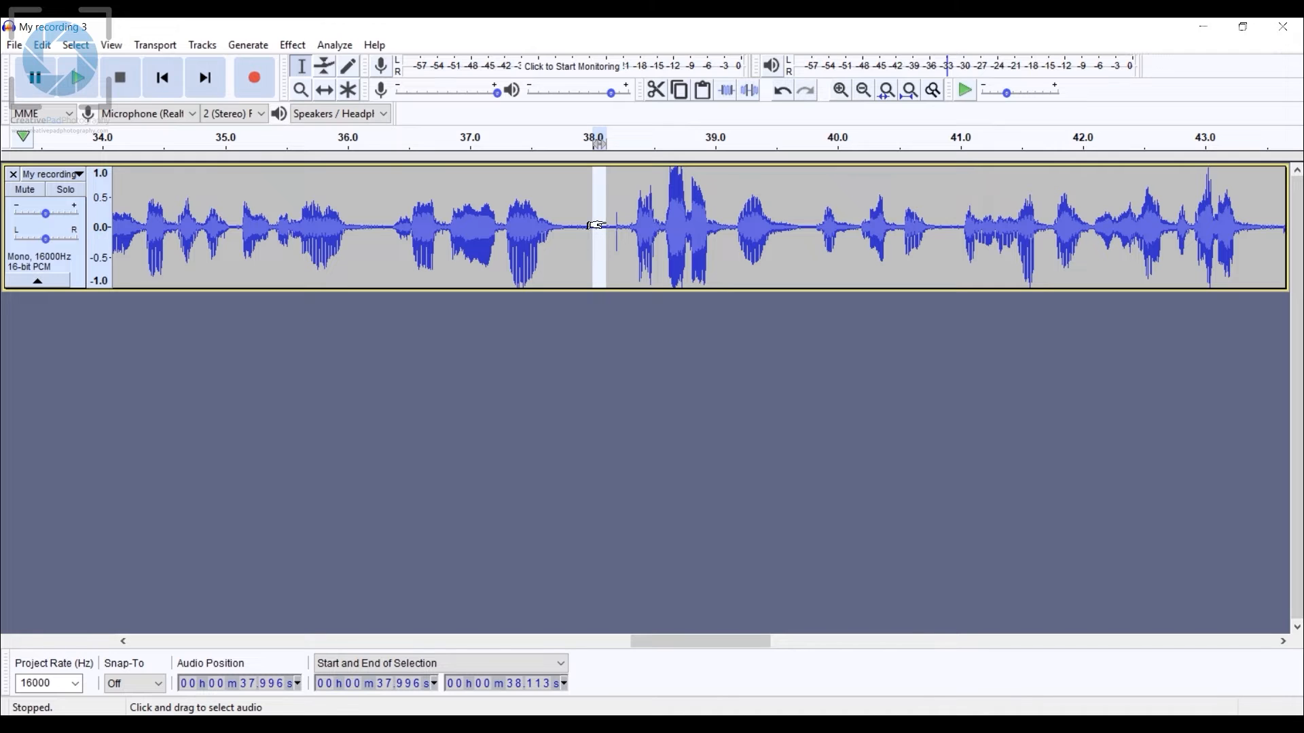
left_click(293, 45)
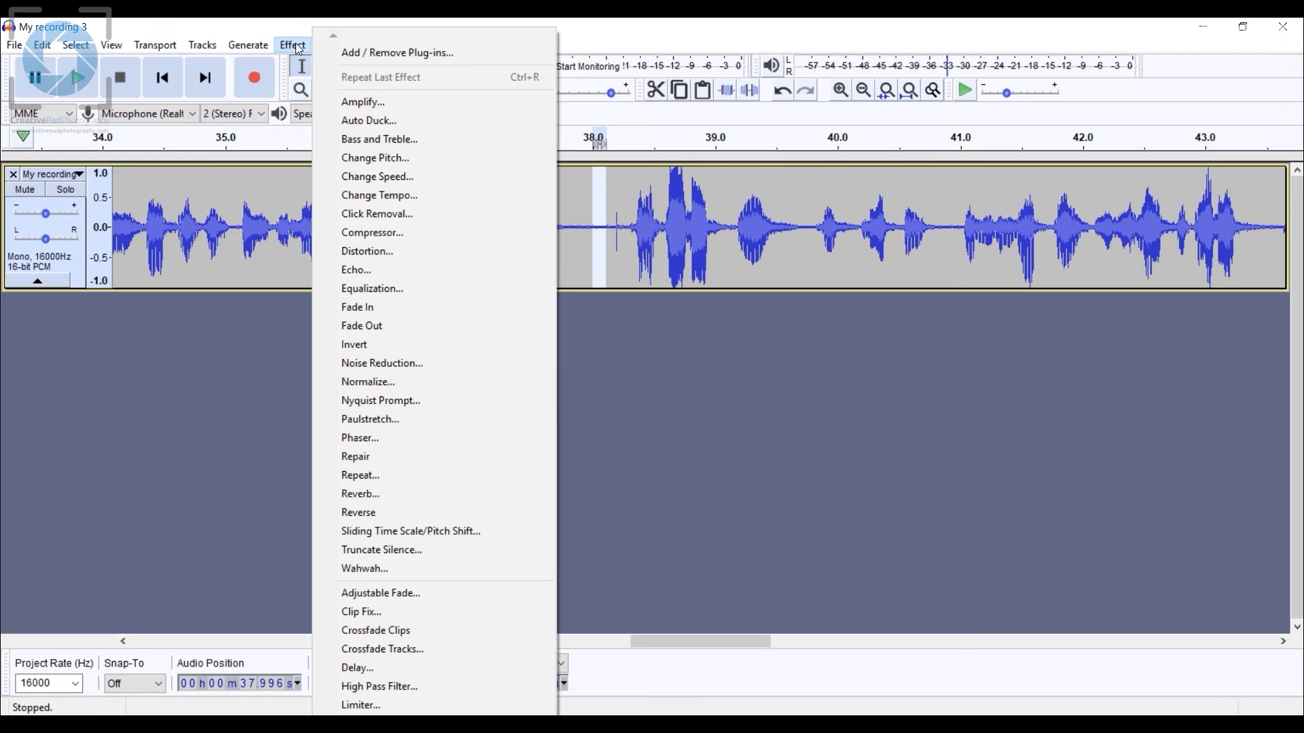
left_click(439, 366)
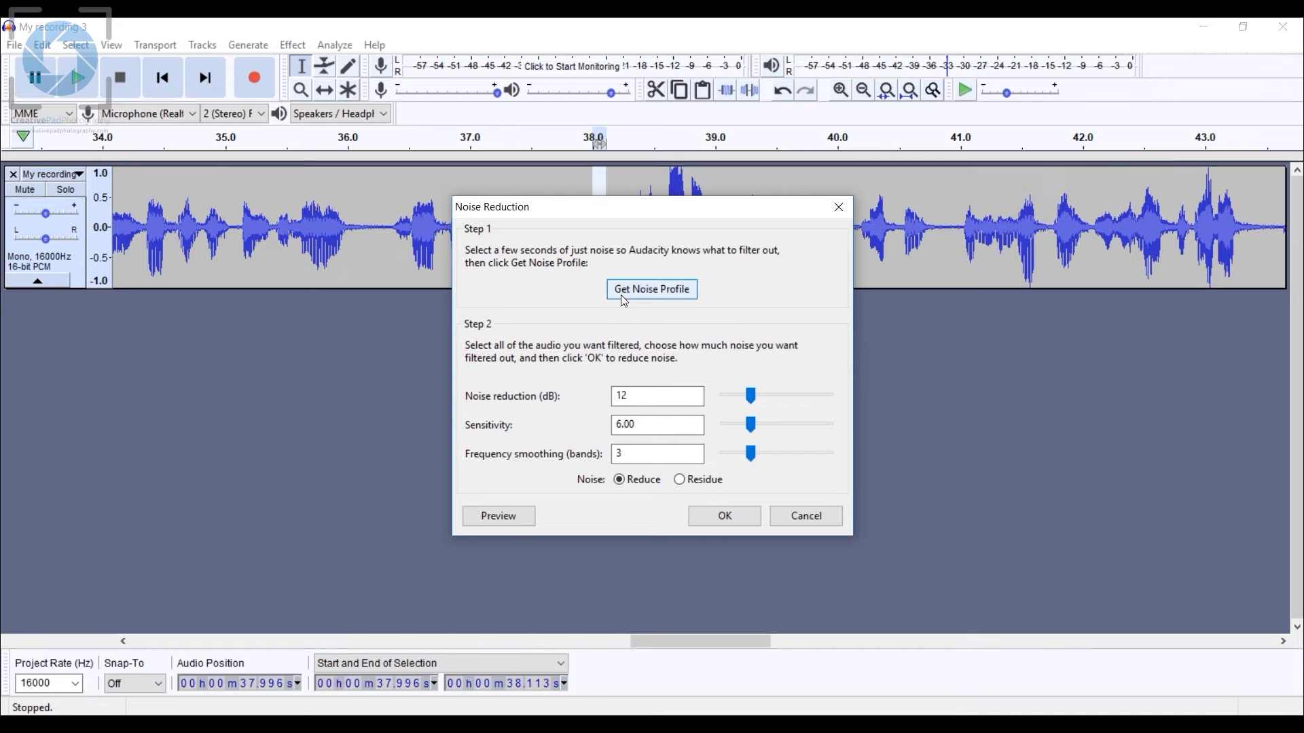
left_click(660, 292)
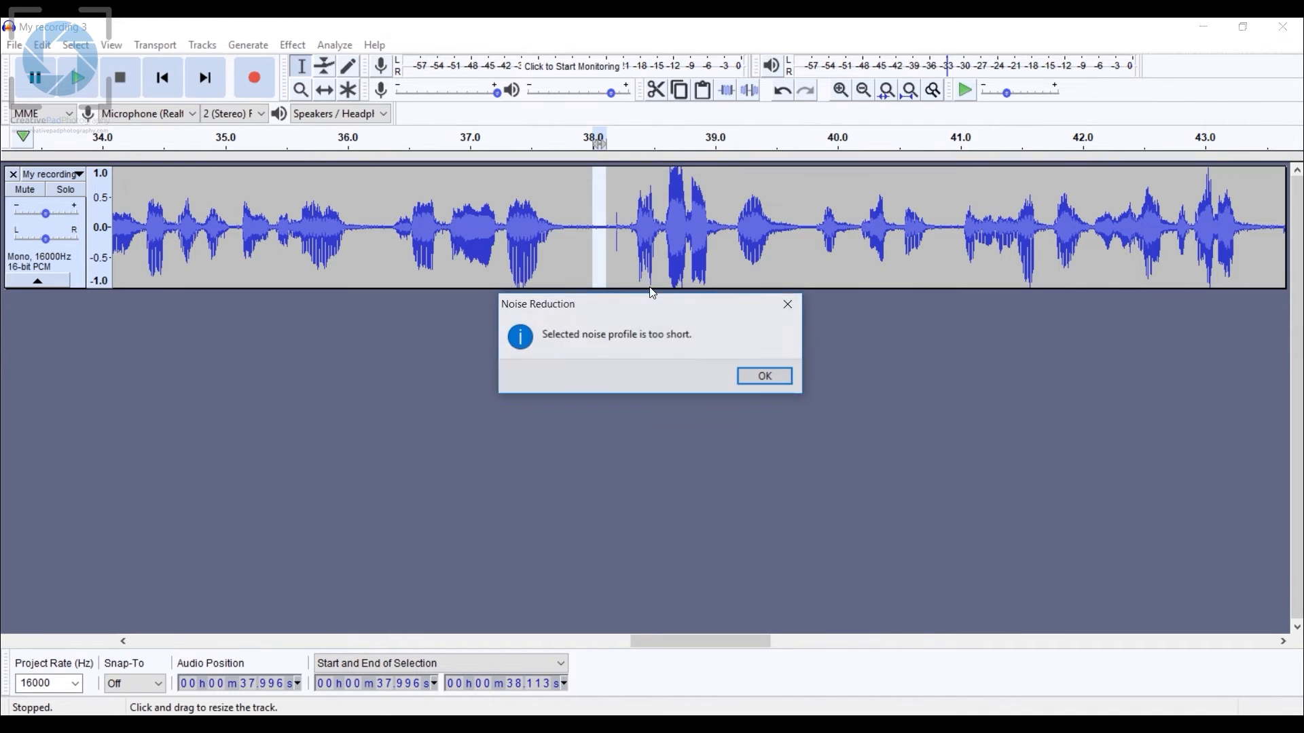
left_click(763, 381)
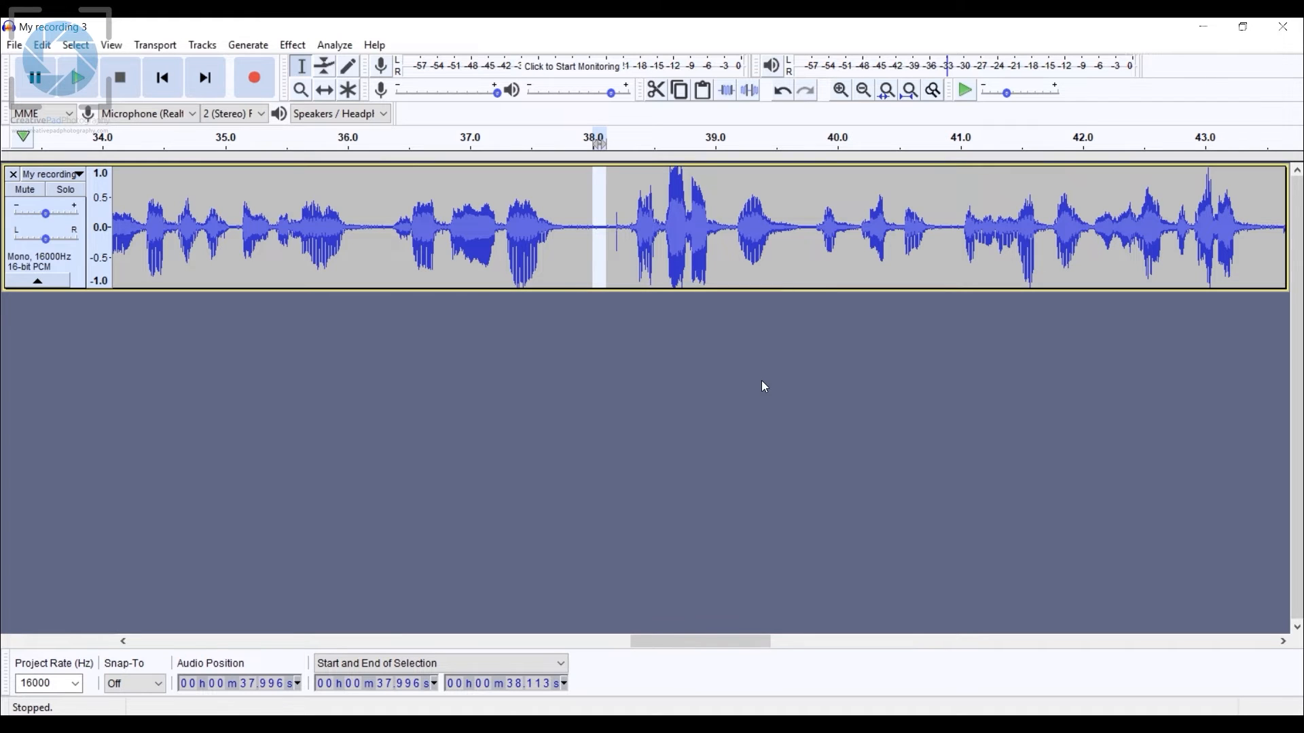
Select a longer part of the pause, from about 37.74 to 38.18 s, and play it back repeatedly.
left_click_drag(722, 643, 734, 672)
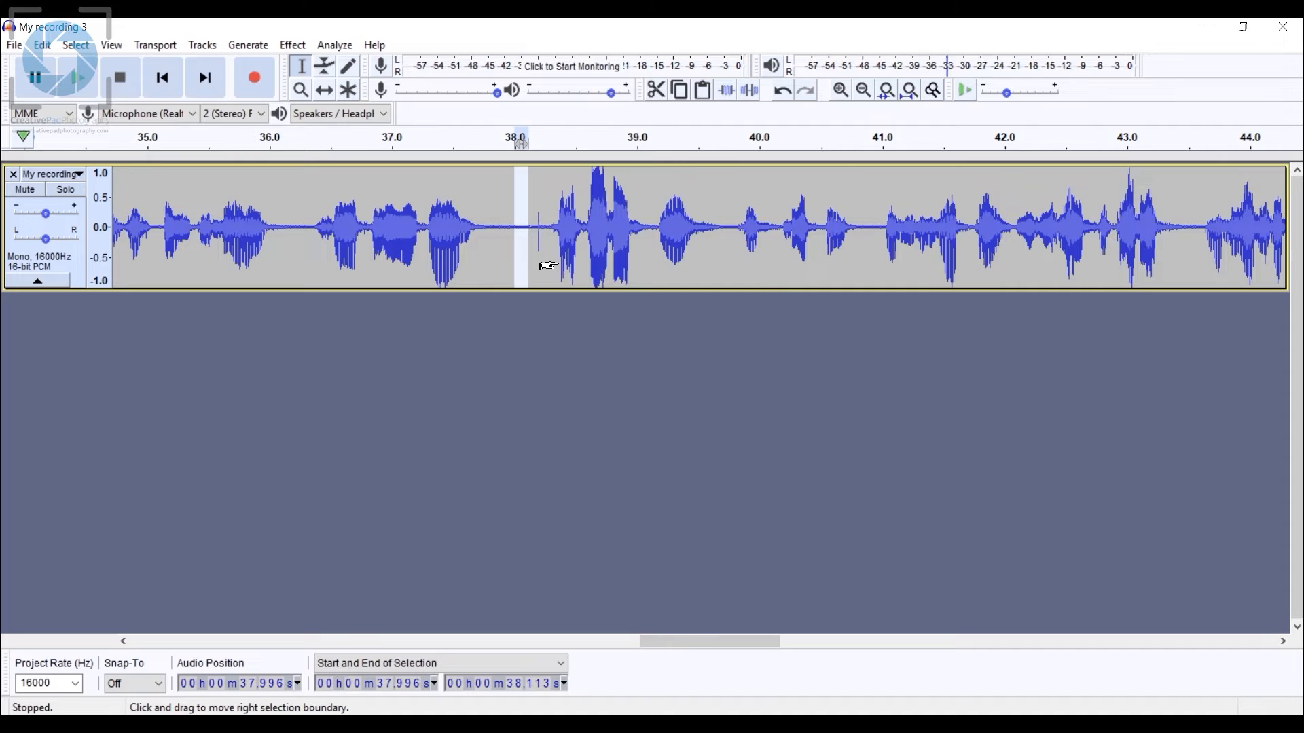
key("ctrl+1")
key("ctrl+1")
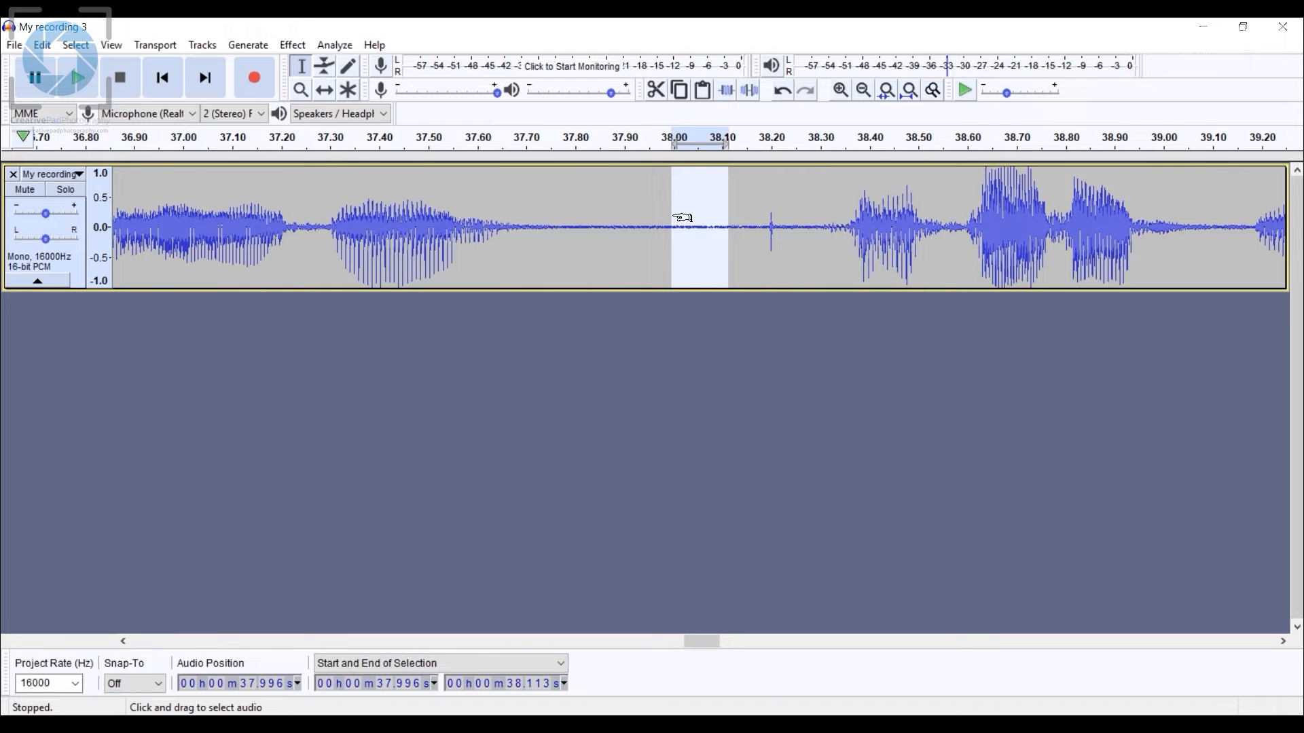
left_click_drag(601, 219, 768, 237)
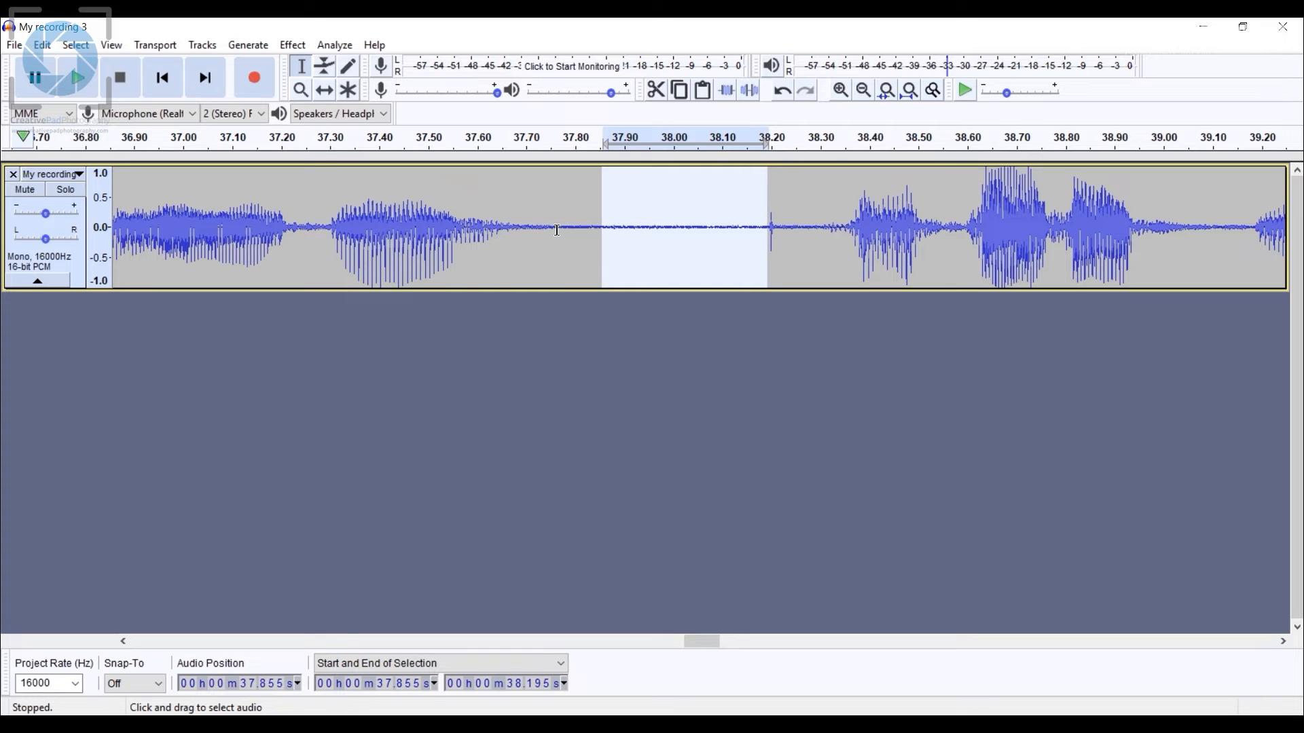
left_click_drag(546, 229, 761, 231)
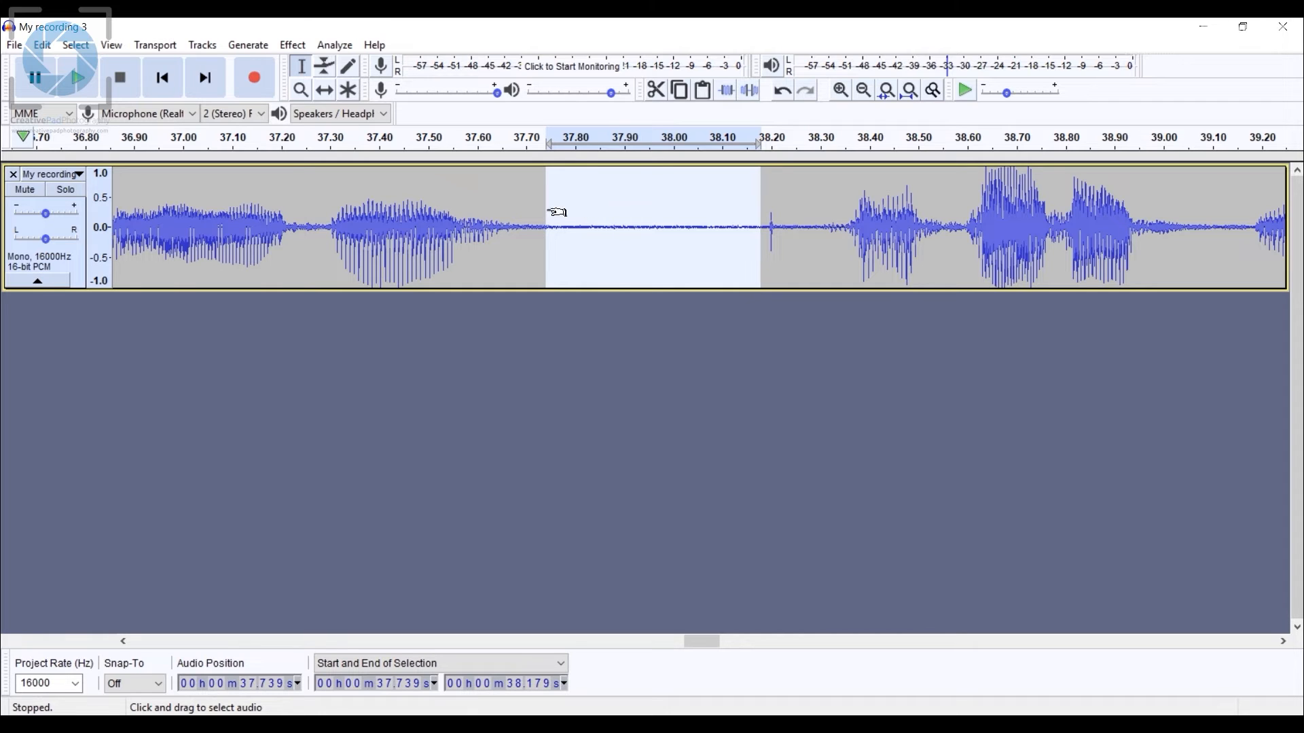
left_click(85, 85)
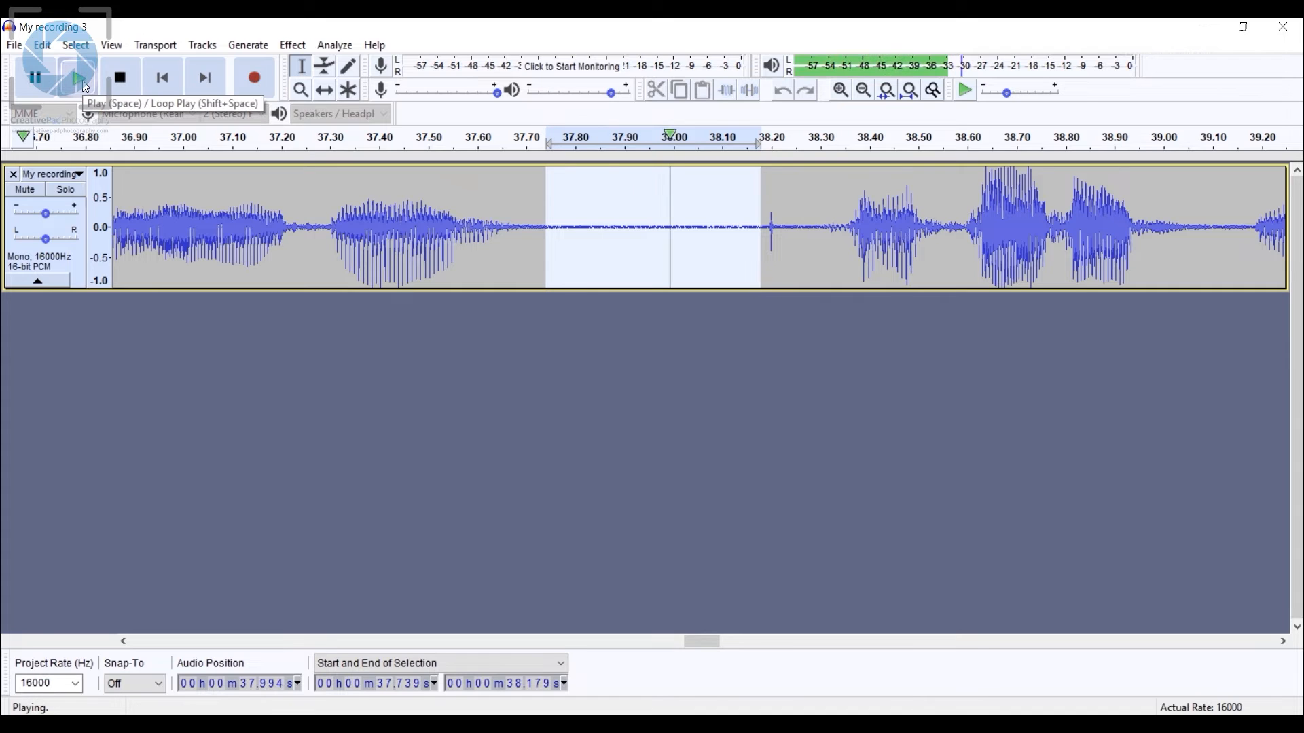
left_click(85, 84)
left_click(84, 84)
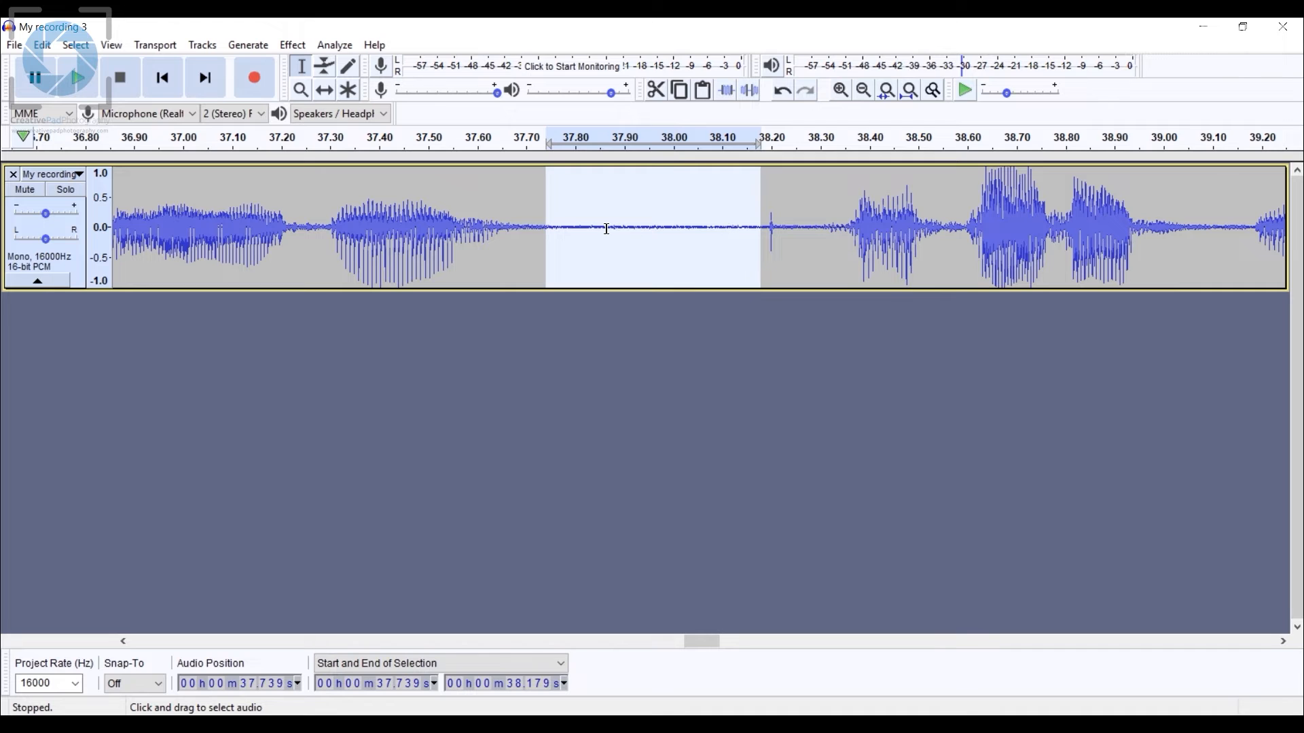
Select the pure noise from about 37.78 to 38.17 s and capture its noise profile with Noise Reduction.
key("ctrl+1")
key("ctrl+1")
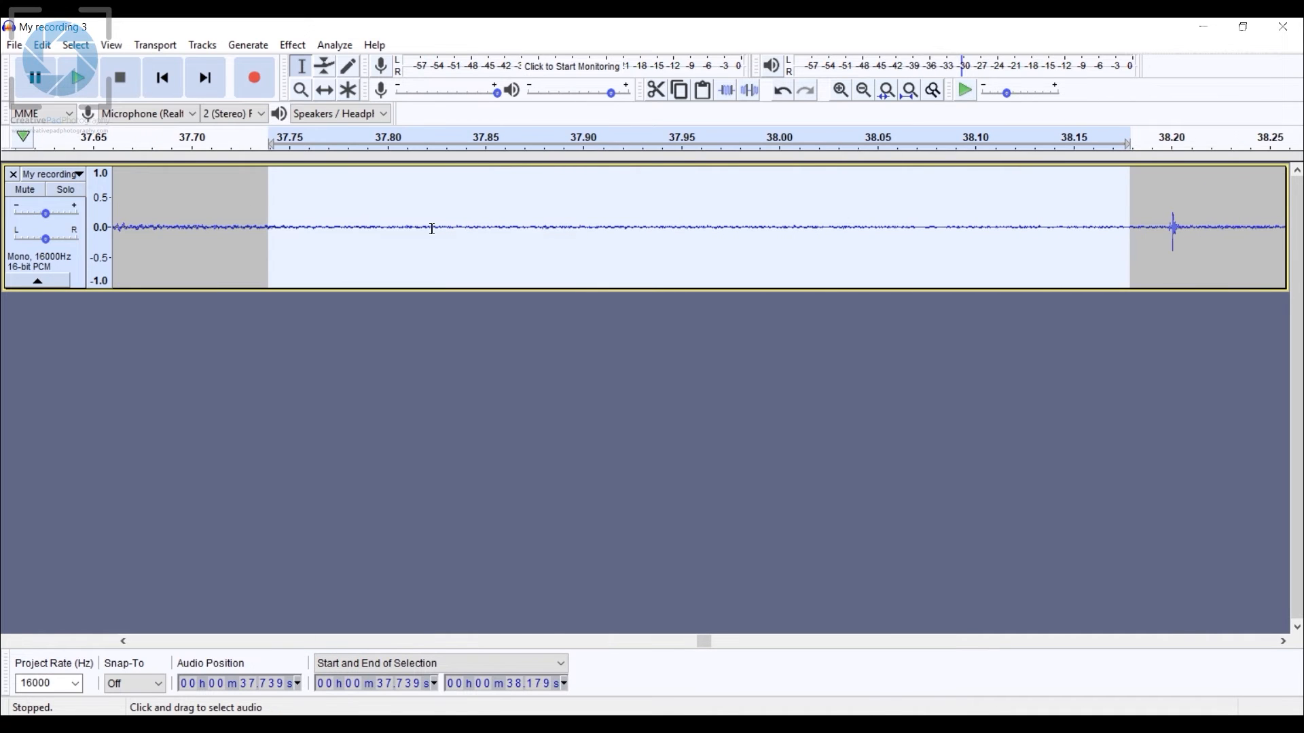
left_click_drag(341, 223, 1119, 224)
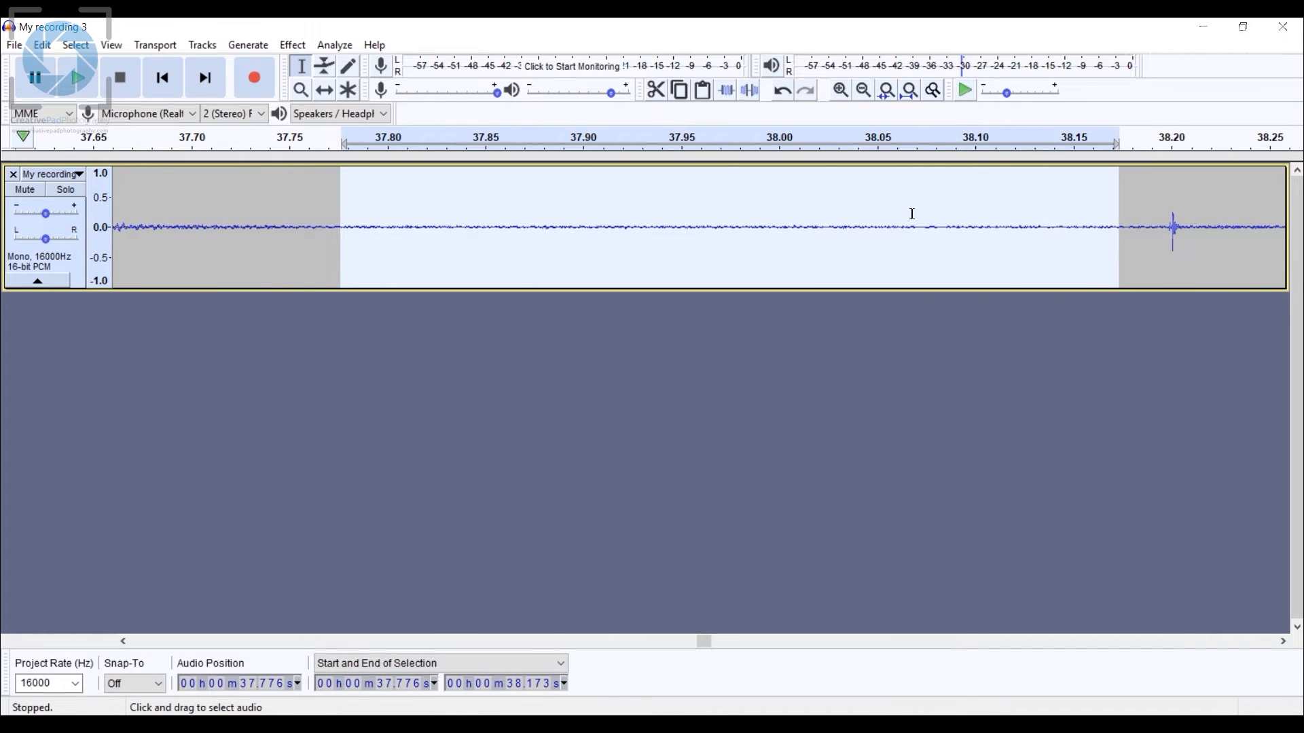
left_click(65, 83)
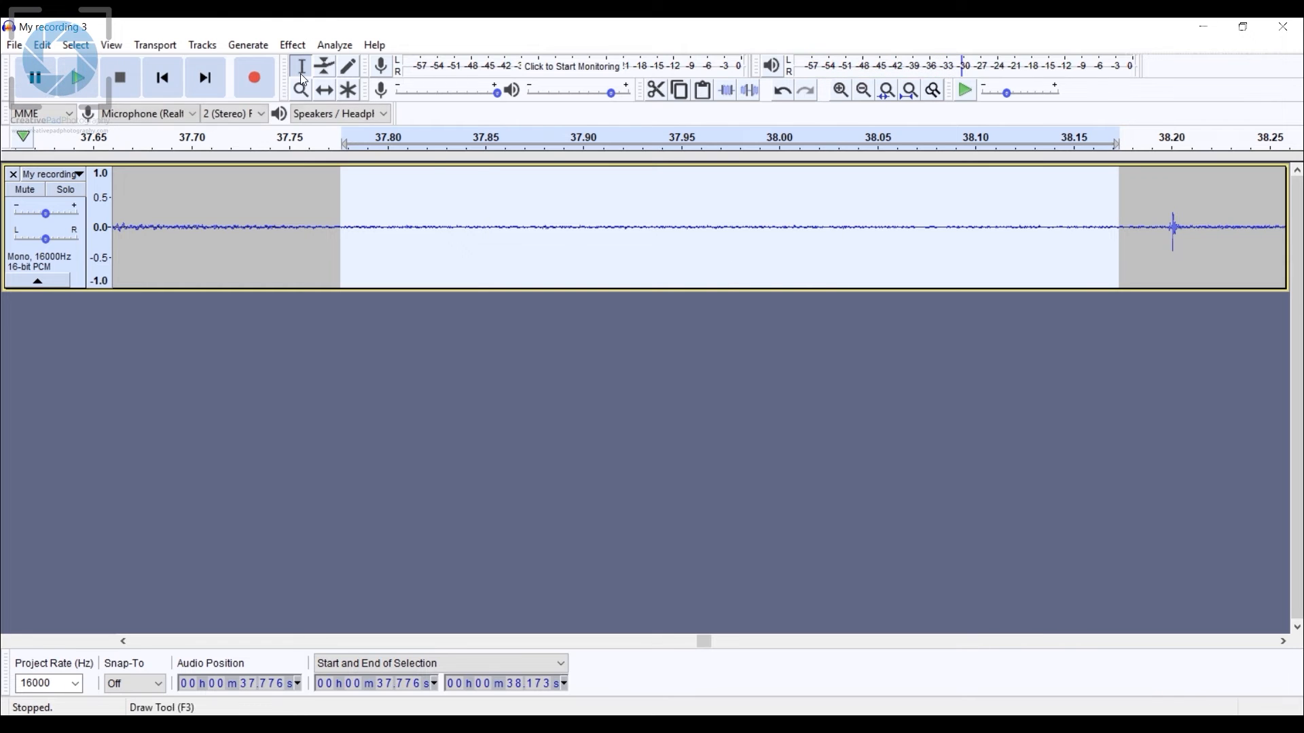
left_click(292, 44)
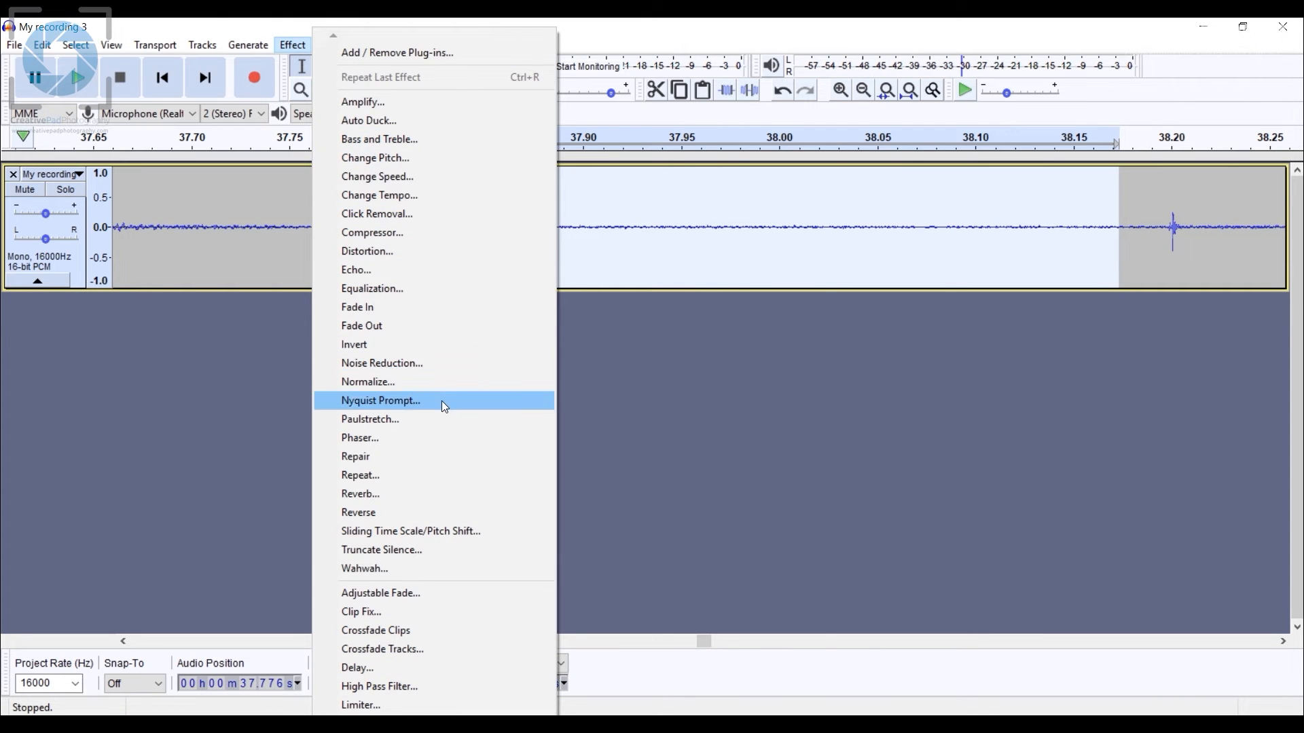
left_click(382, 363)
left_click(652, 288)
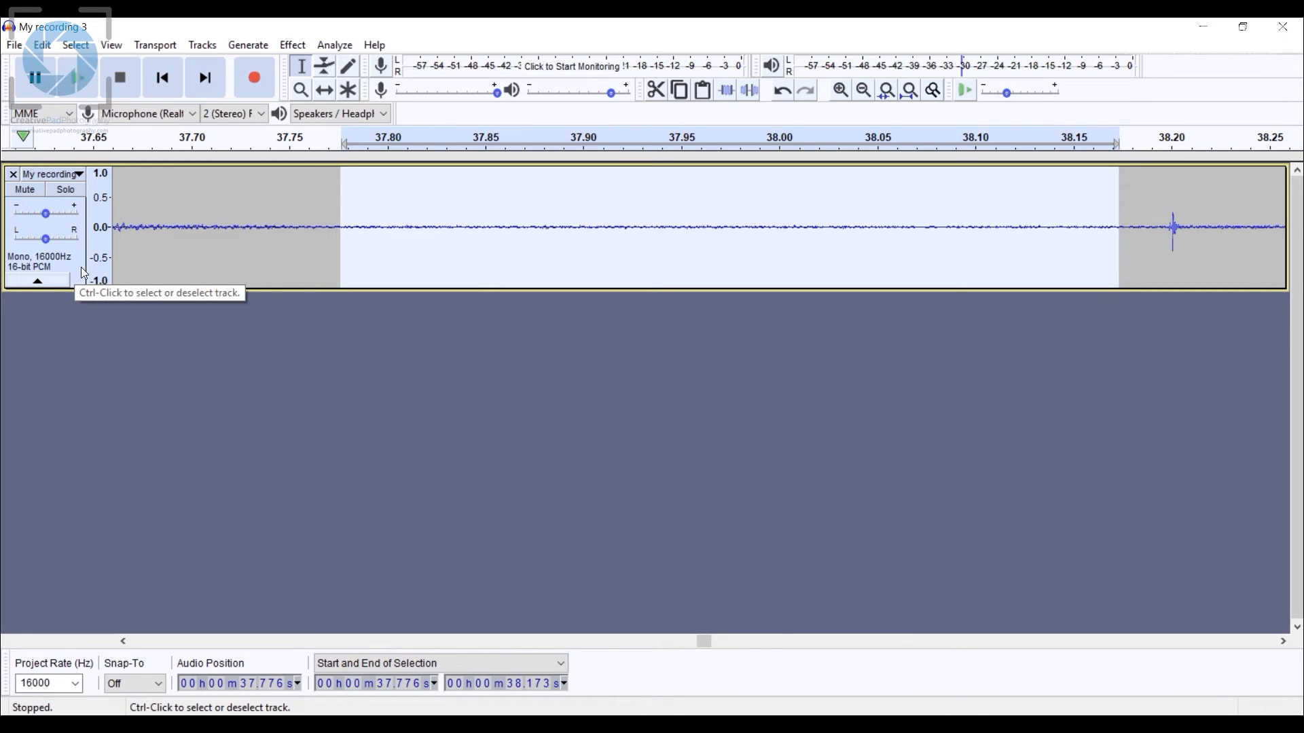
key("ctrl+2")
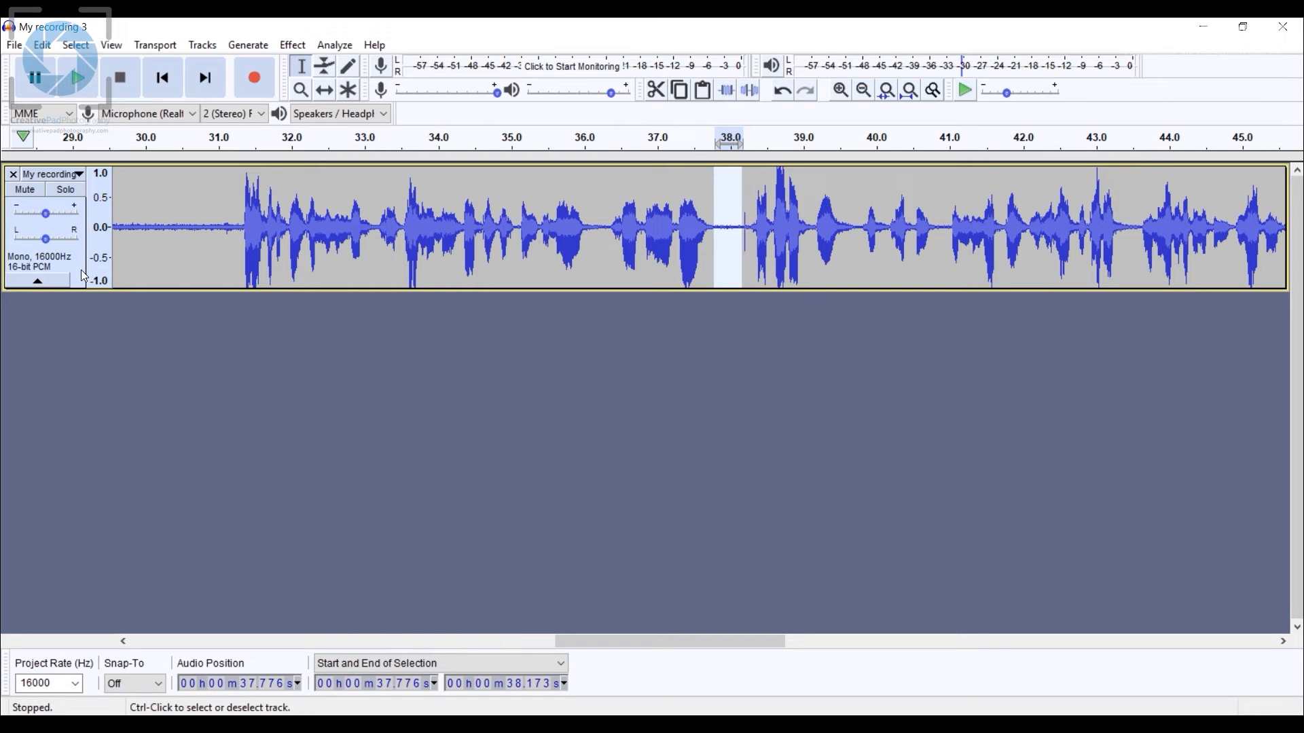
Select the whole track and apply Noise Reduction at 12 dB, sensitivity 6.00 and 3 frequency smoothing bands.
left_click(76, 272)
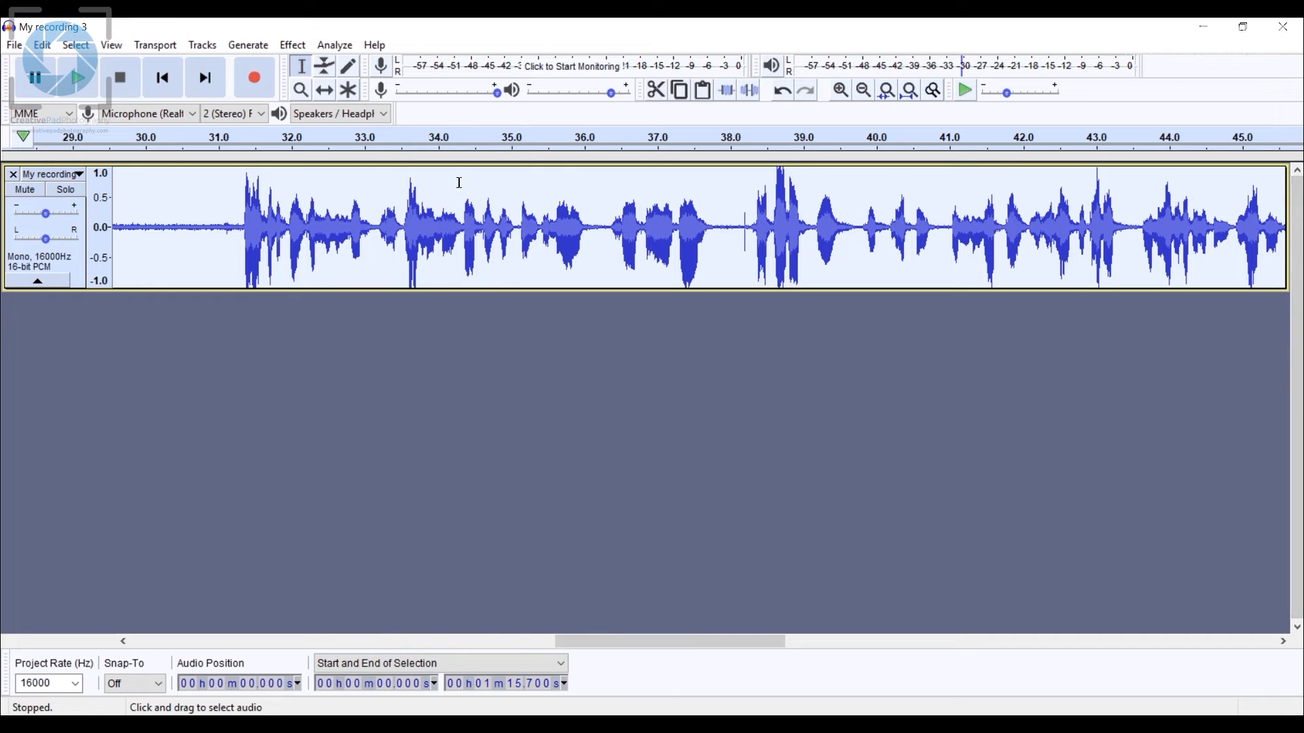
left_click(293, 45)
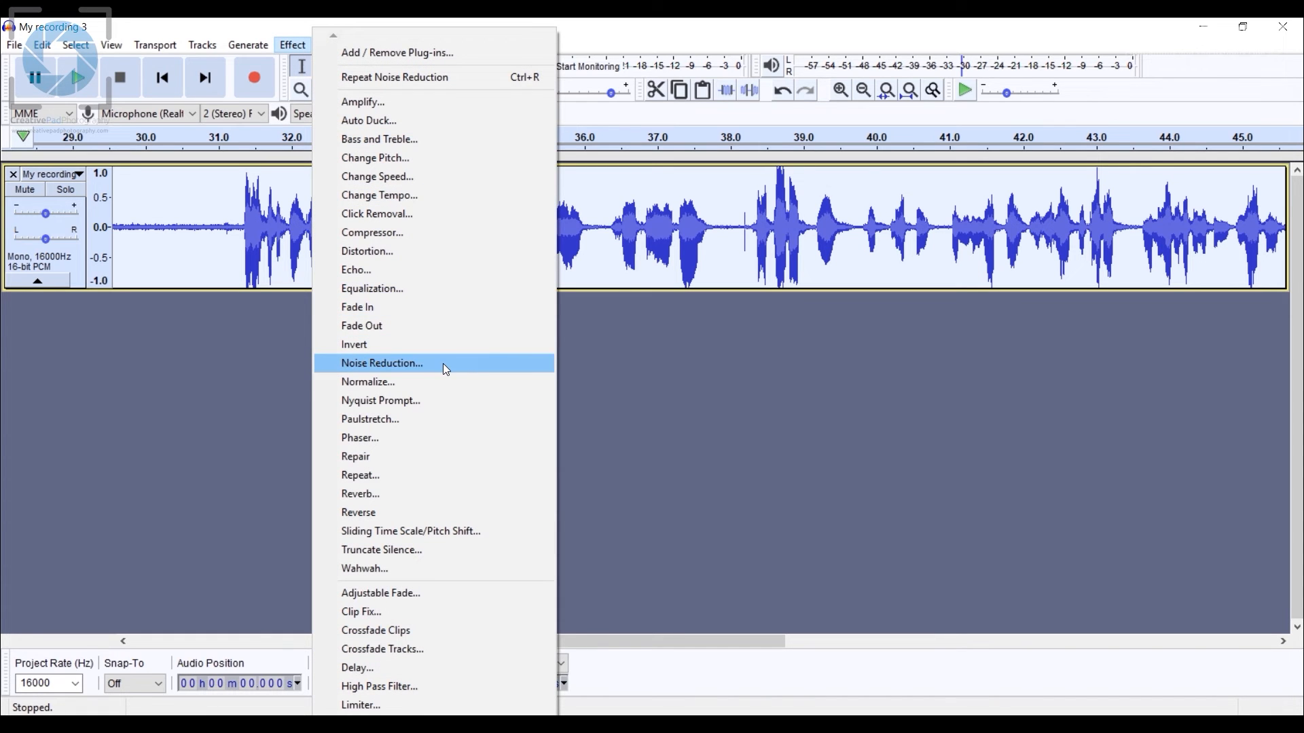
left_click(444, 365)
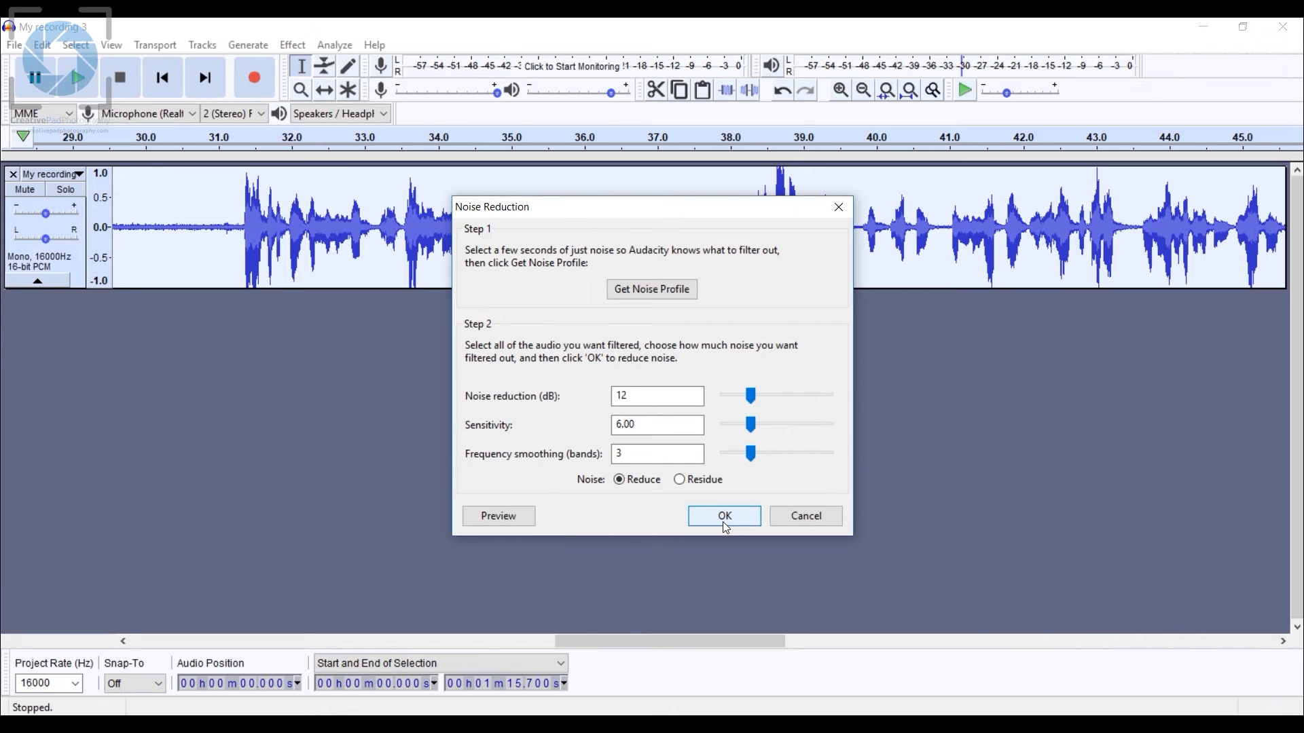
left_click(724, 524)
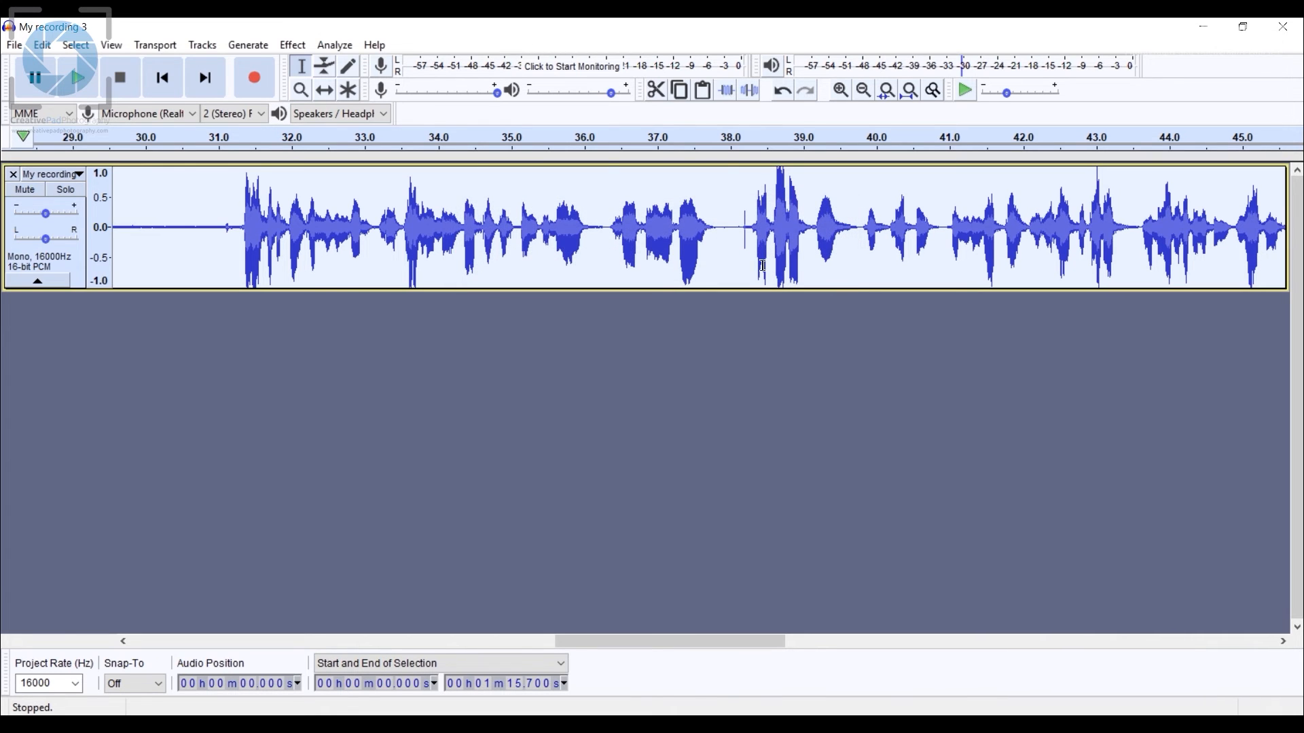
Select the silent pause from about 37.97 to 38.17 s and play it back to check the remaining noise.
left_click(728, 221)
key("ctrl+1")
key("ctrl+1")
key("ctrl+1")
key("ctrl+1")
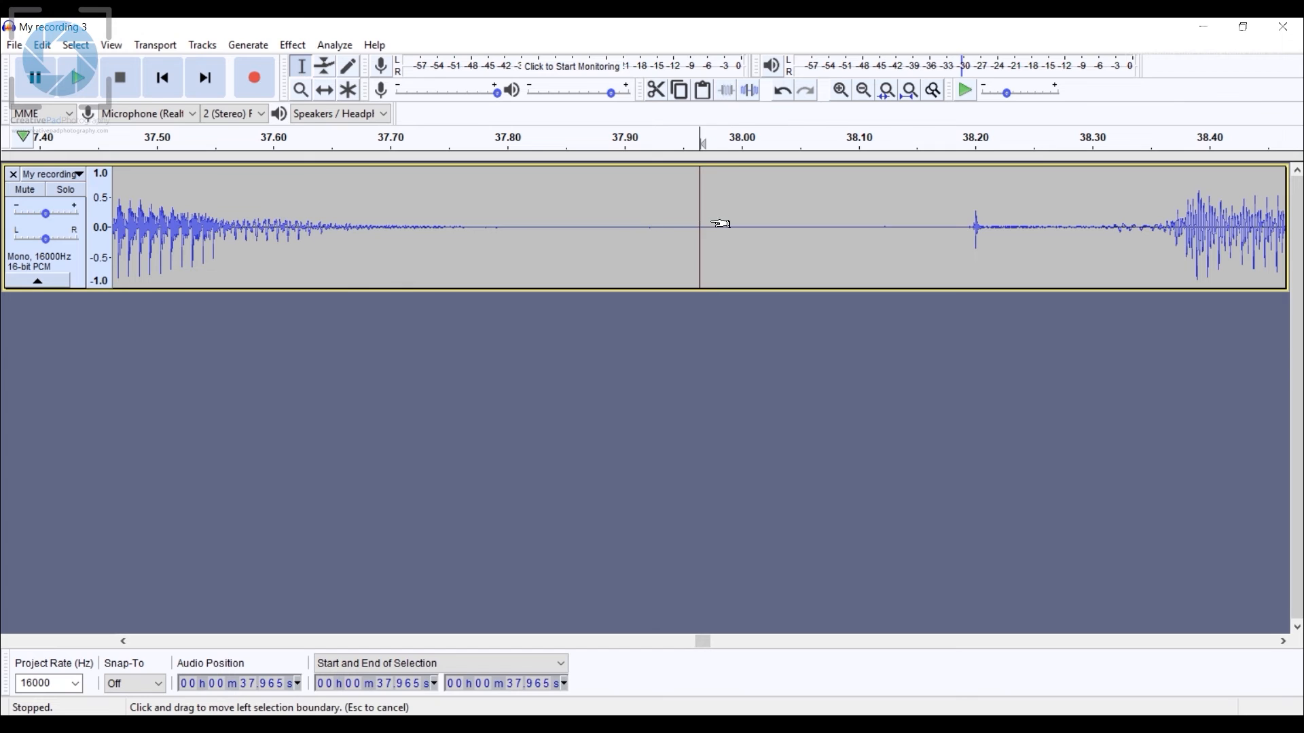
left_click_drag(700, 225, 939, 235)
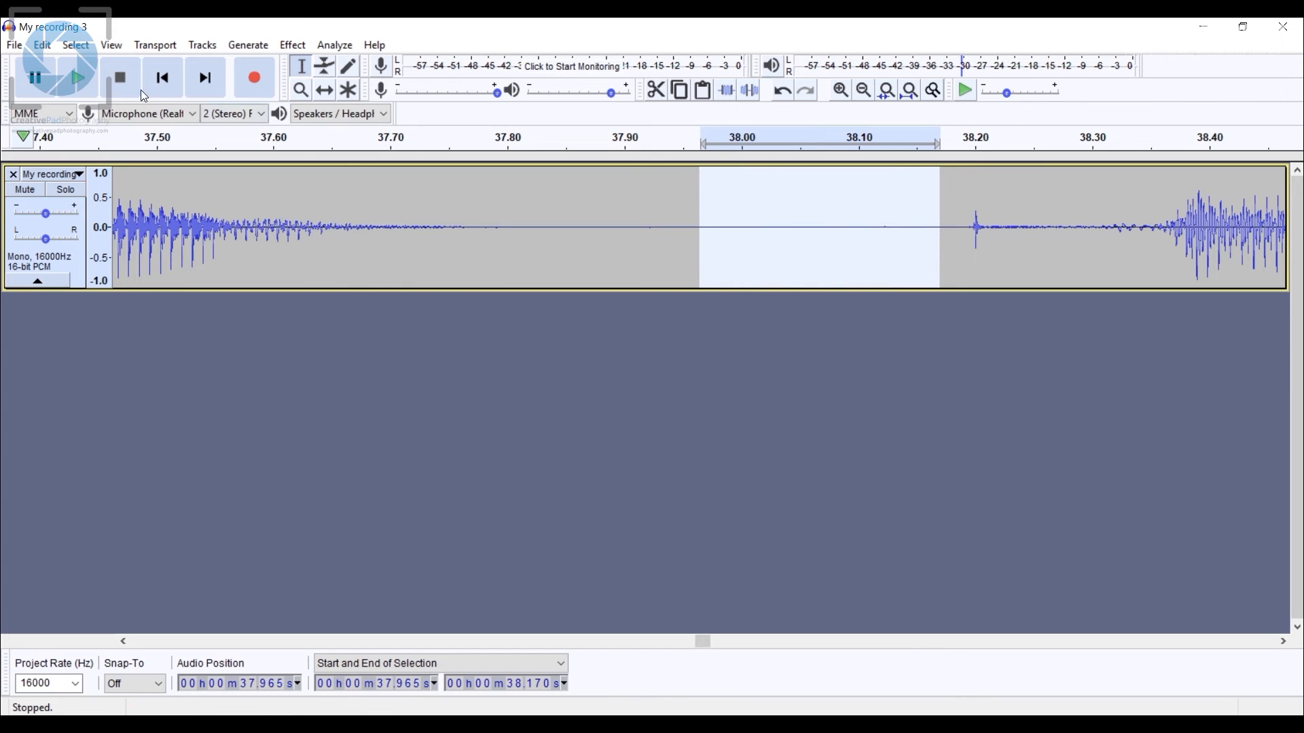
left_click(87, 89)
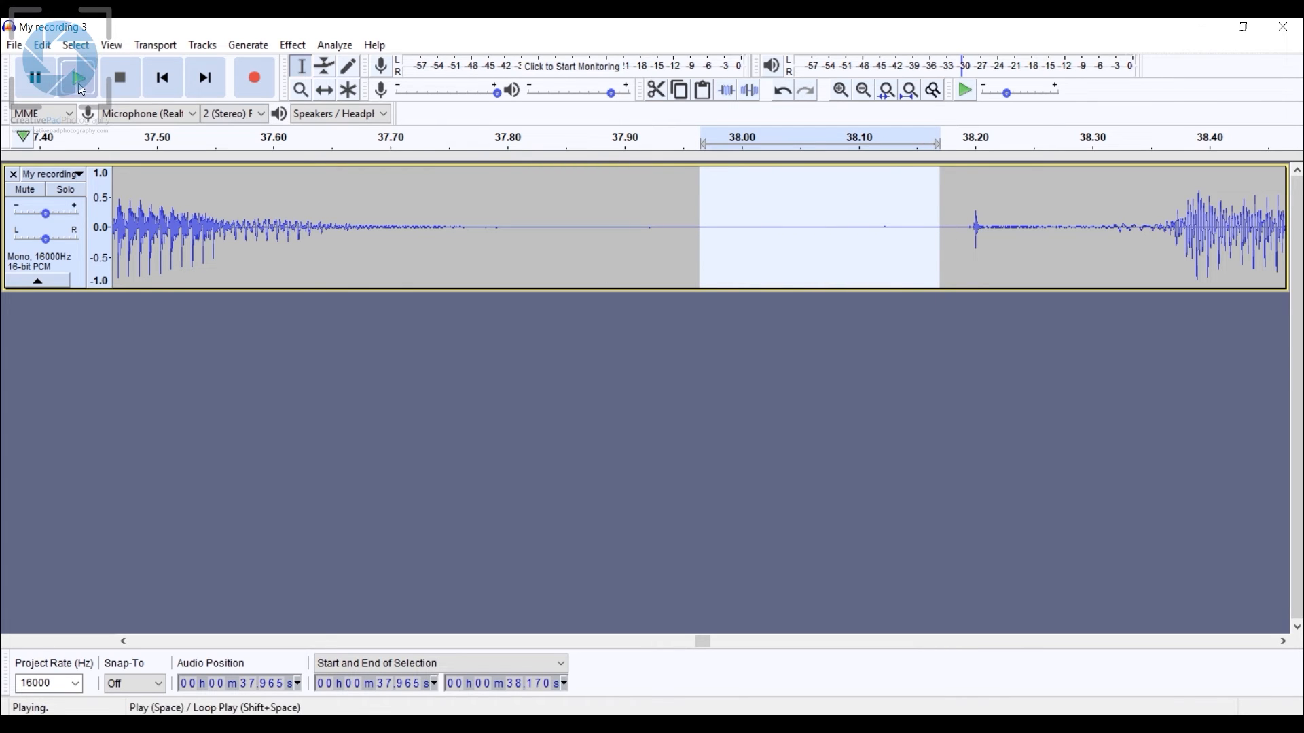
left_click(82, 89)
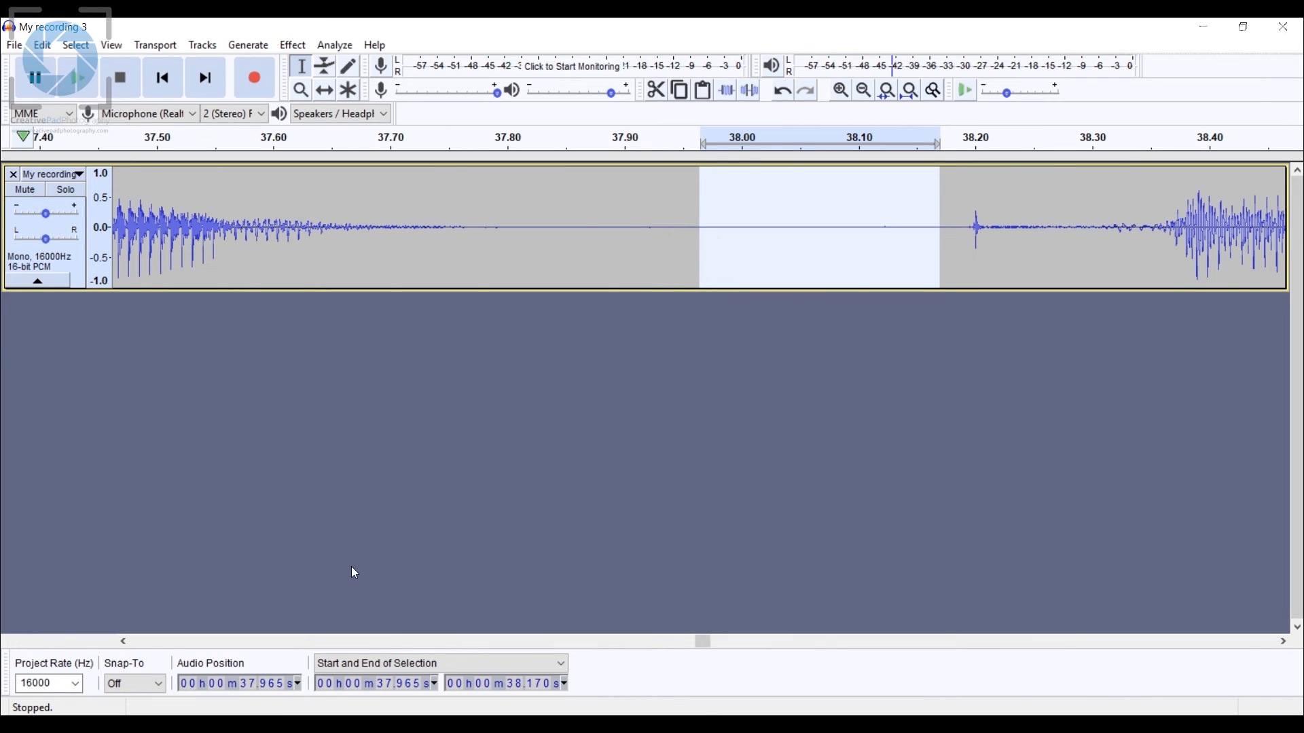
Play the noise-reduced speech from about 31.3 s, restart it once, and stop playback.
key("ctrl+2")
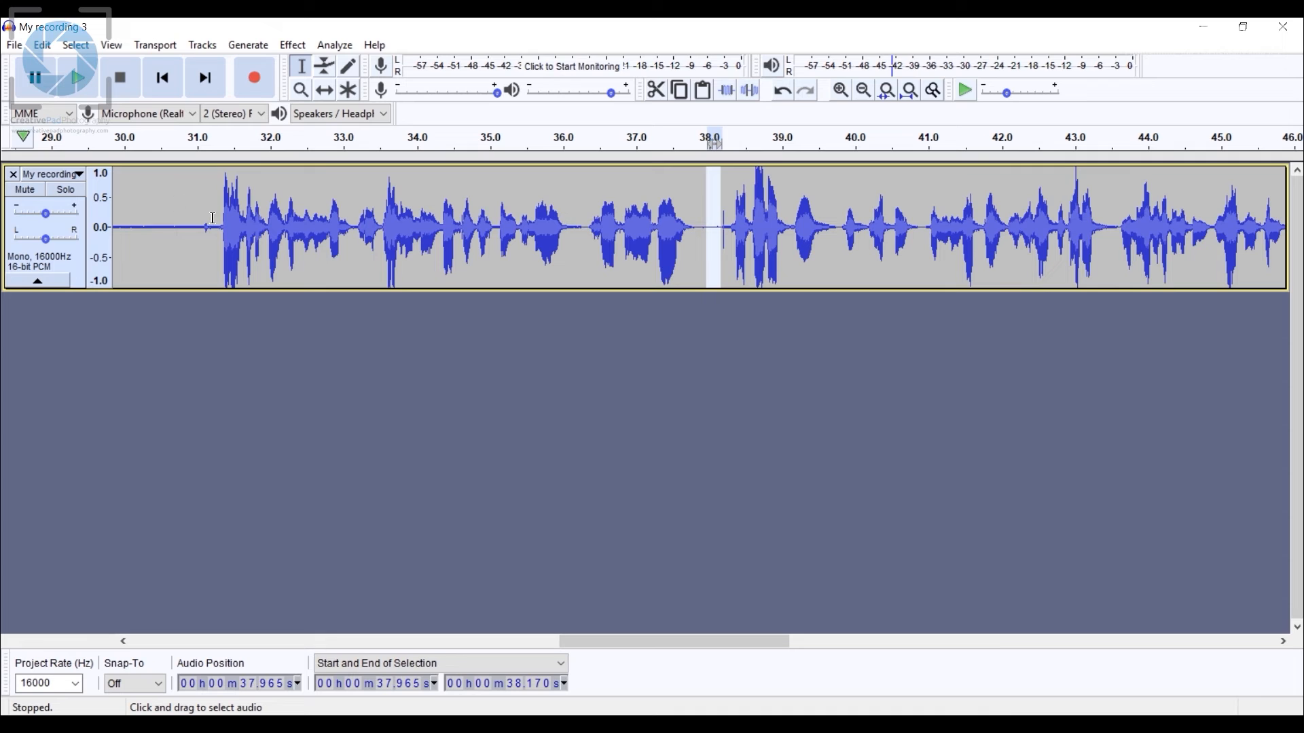
left_click(222, 219)
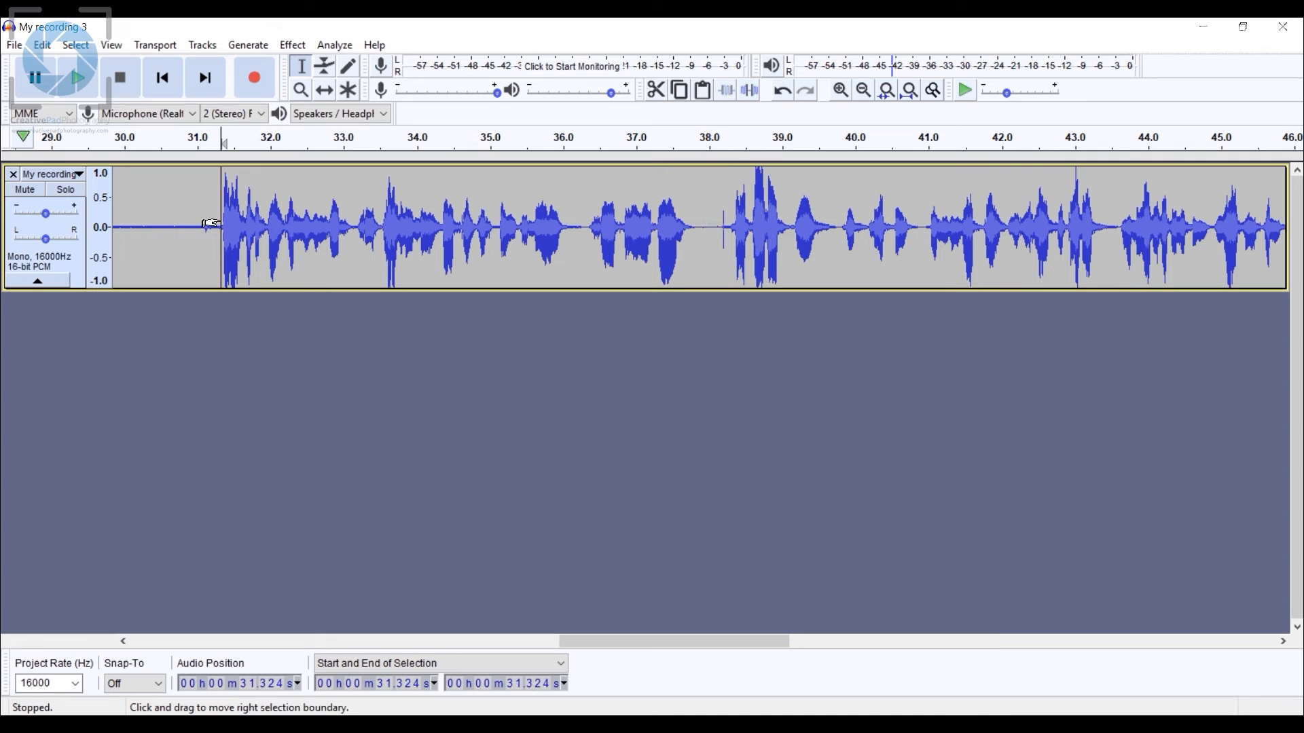
left_click(83, 89)
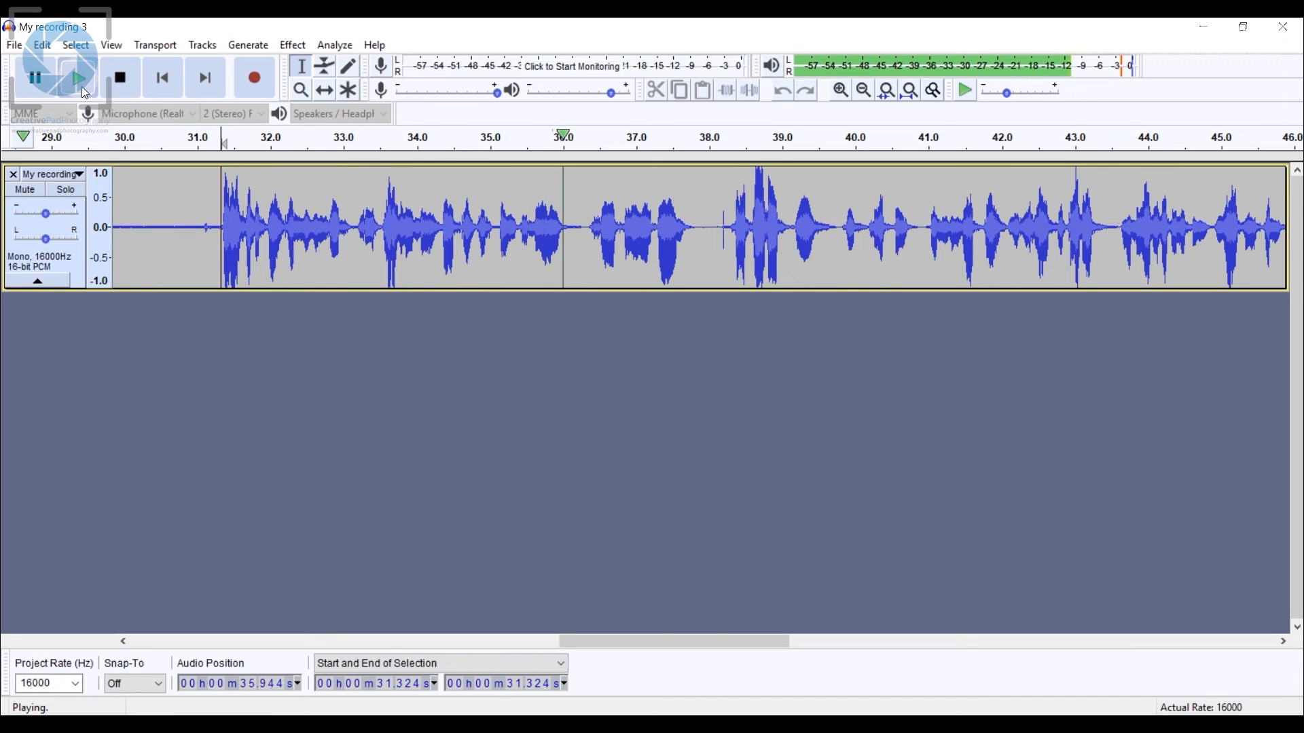
left_click(81, 87)
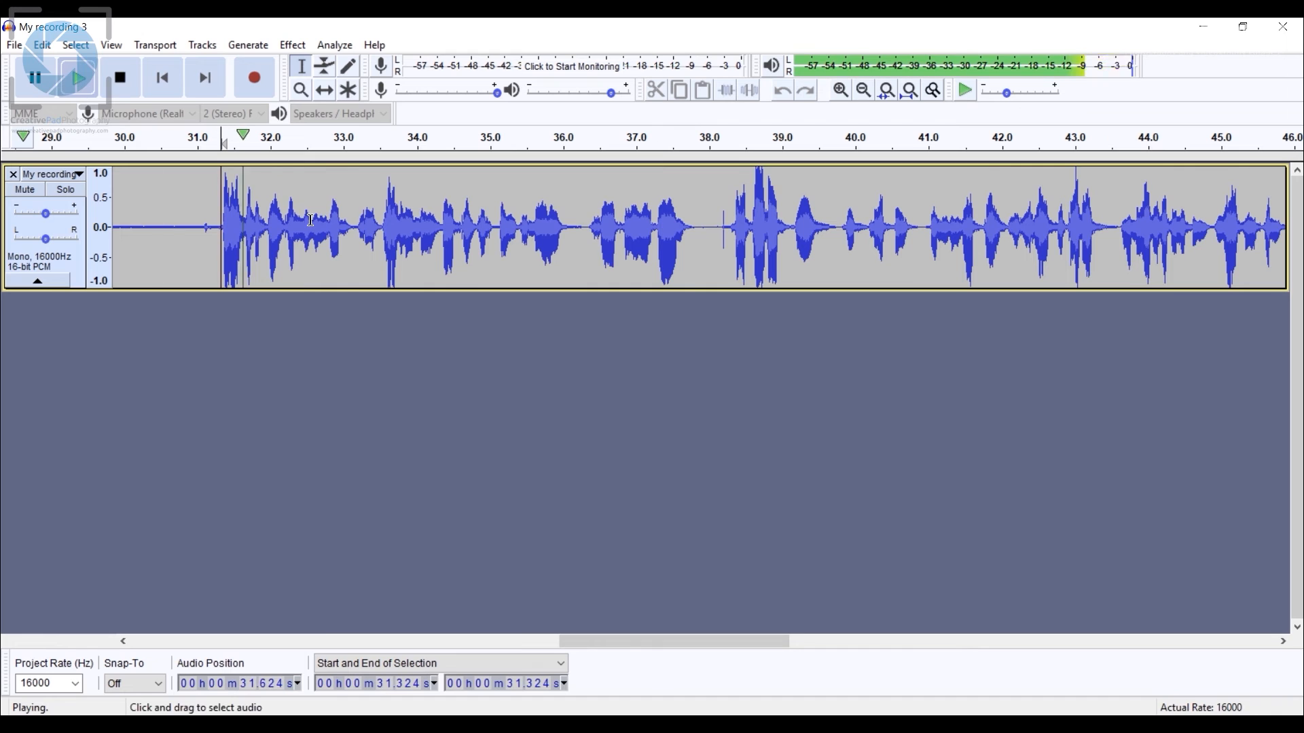
left_click(122, 88)
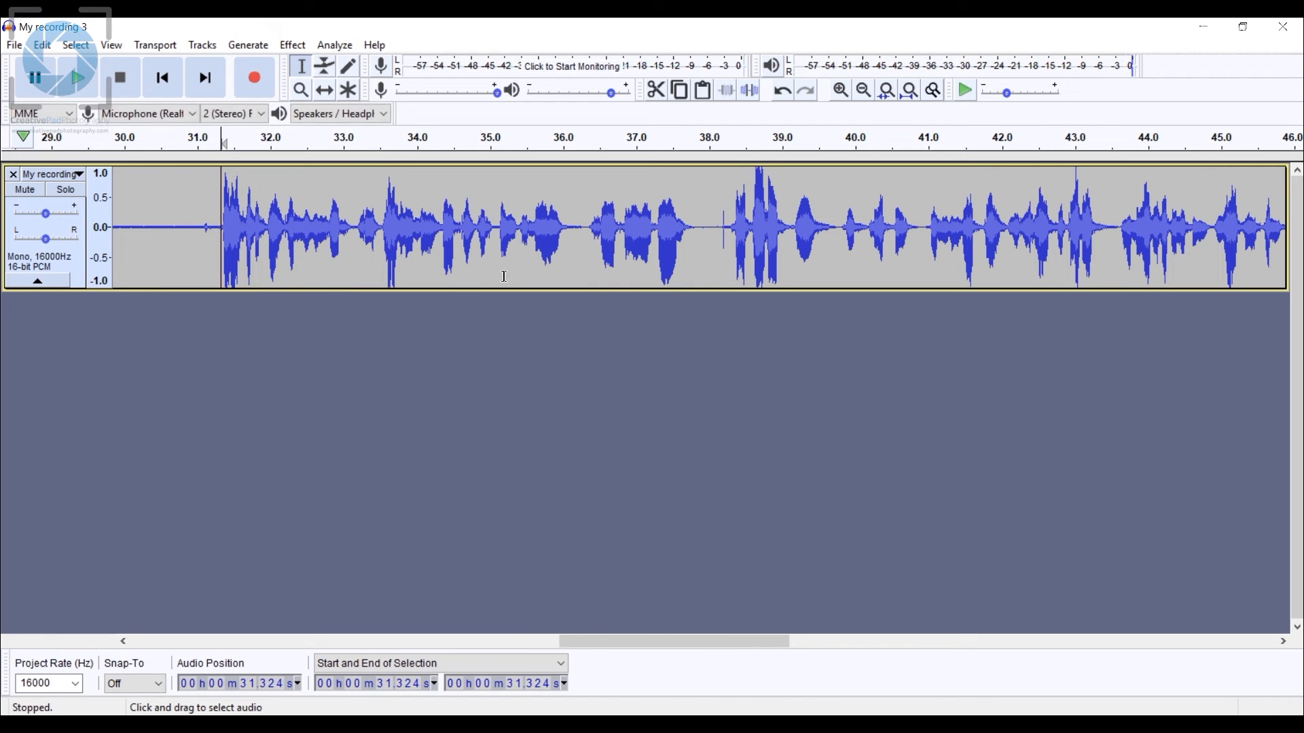
Undo the noise reduction and play the original audio from about 31.3 s for comparison.
left_click(42, 44)
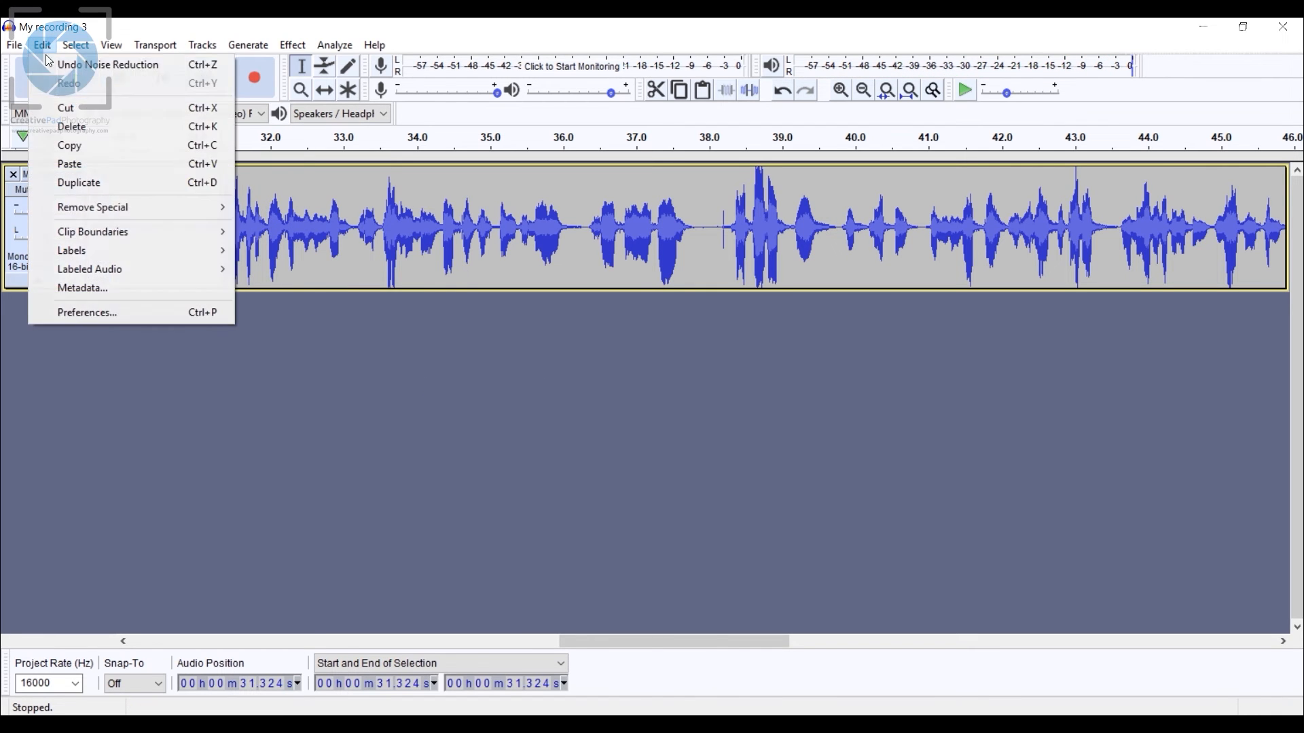
left_click(69, 66)
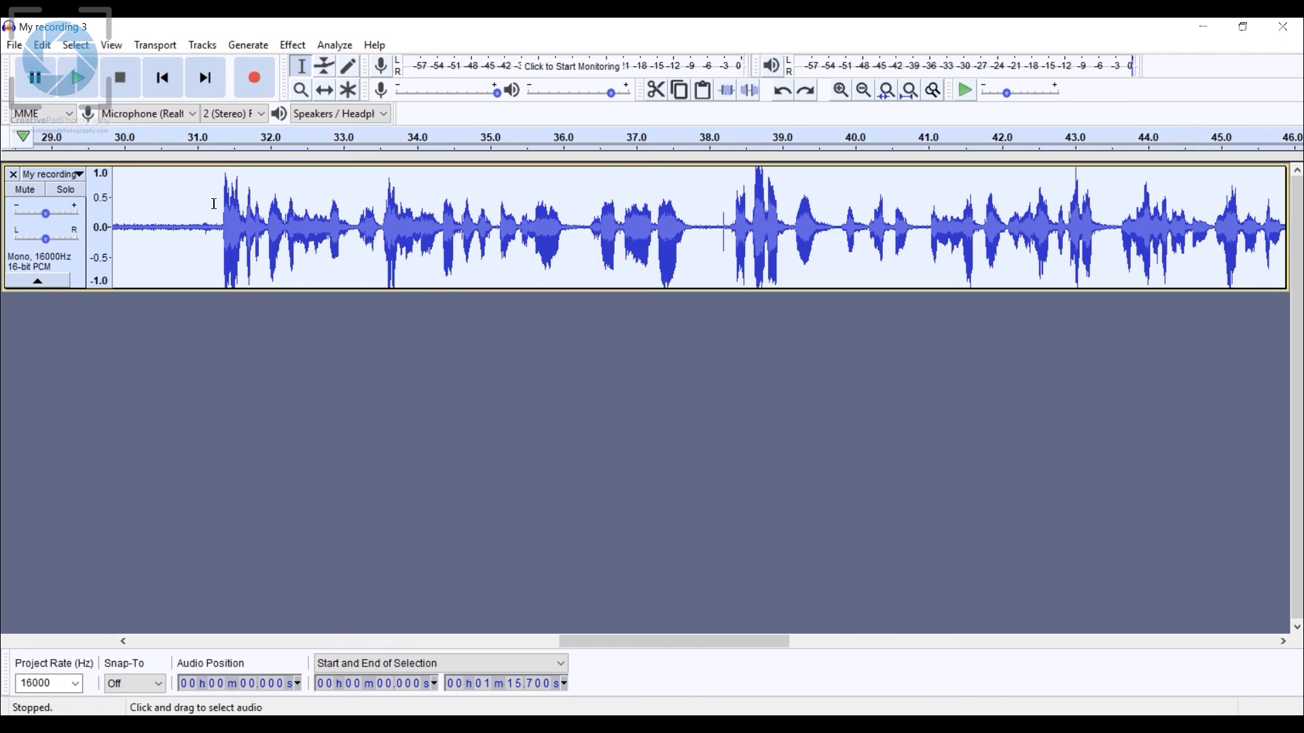
left_click(218, 203)
left_click(83, 84)
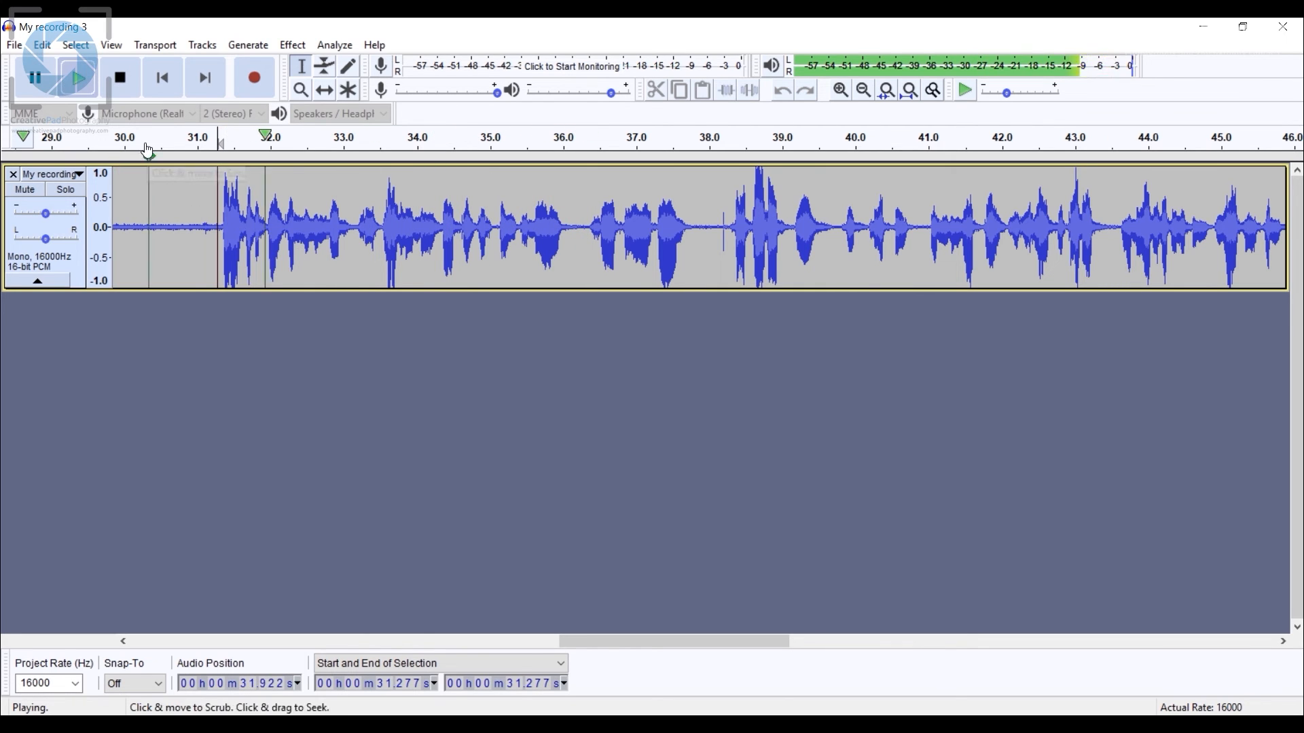
key("space")
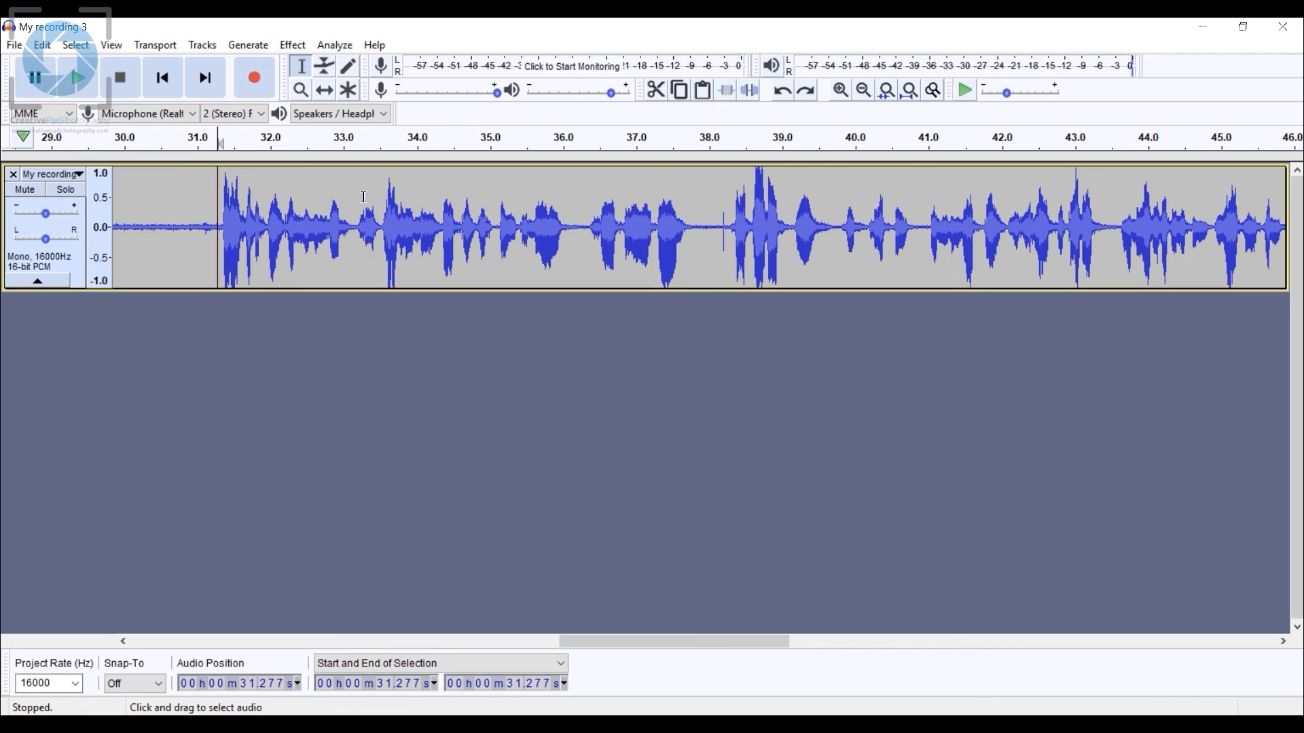
Redo the noise reduction and play back the stretch from about 32.8 to 34.8 s.
left_click(42, 45)
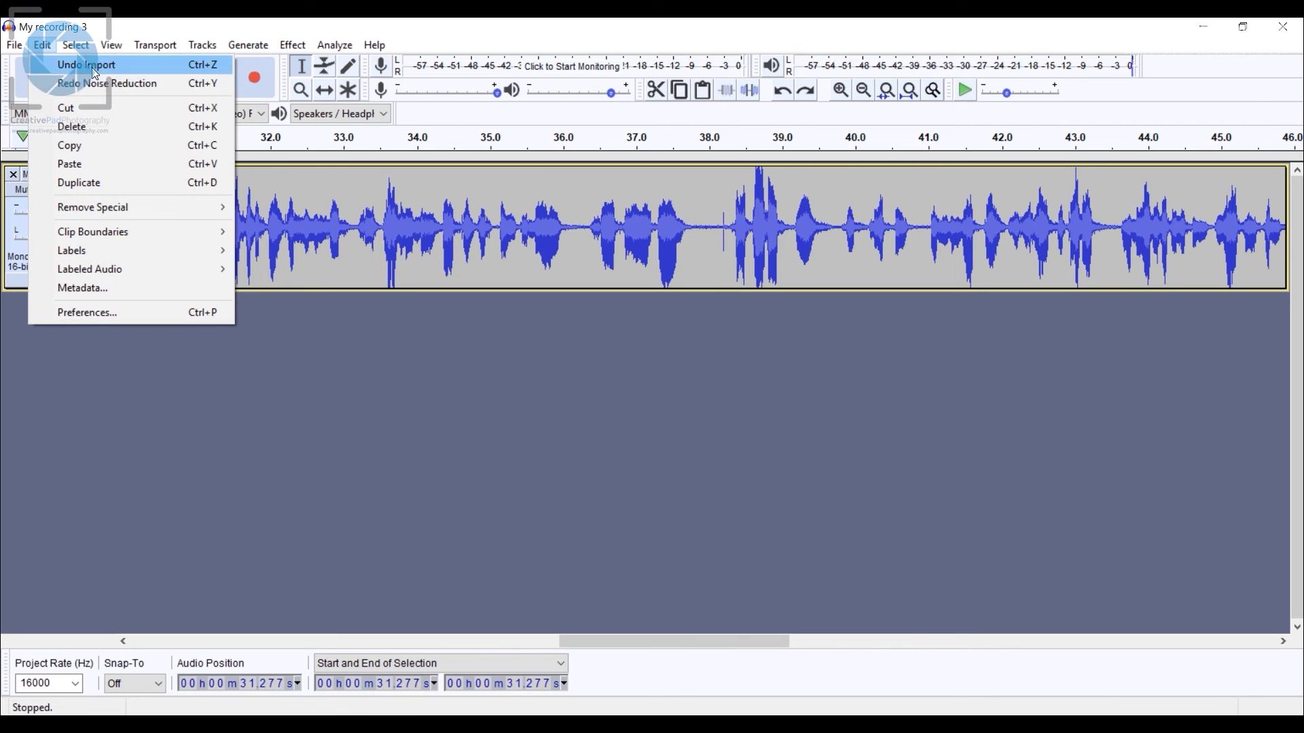
left_click(102, 84)
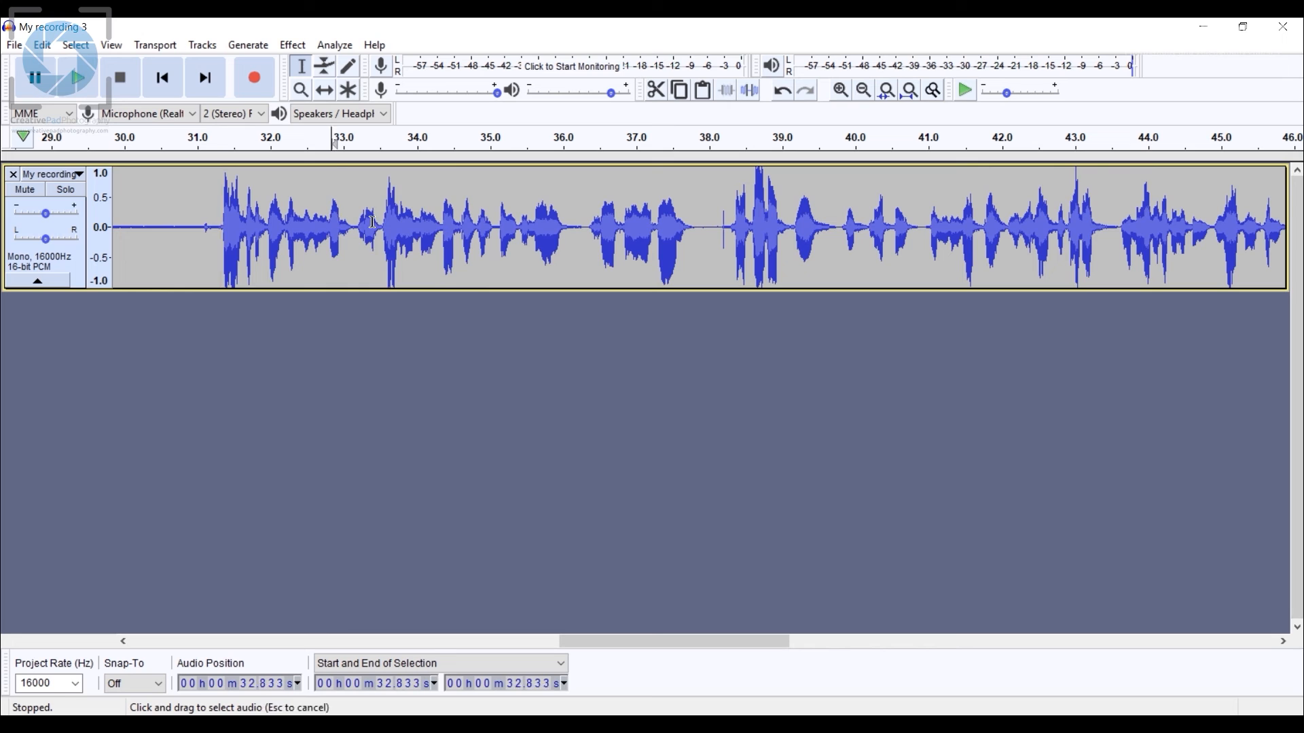
left_click_drag(332, 219, 475, 224)
left_click(82, 87)
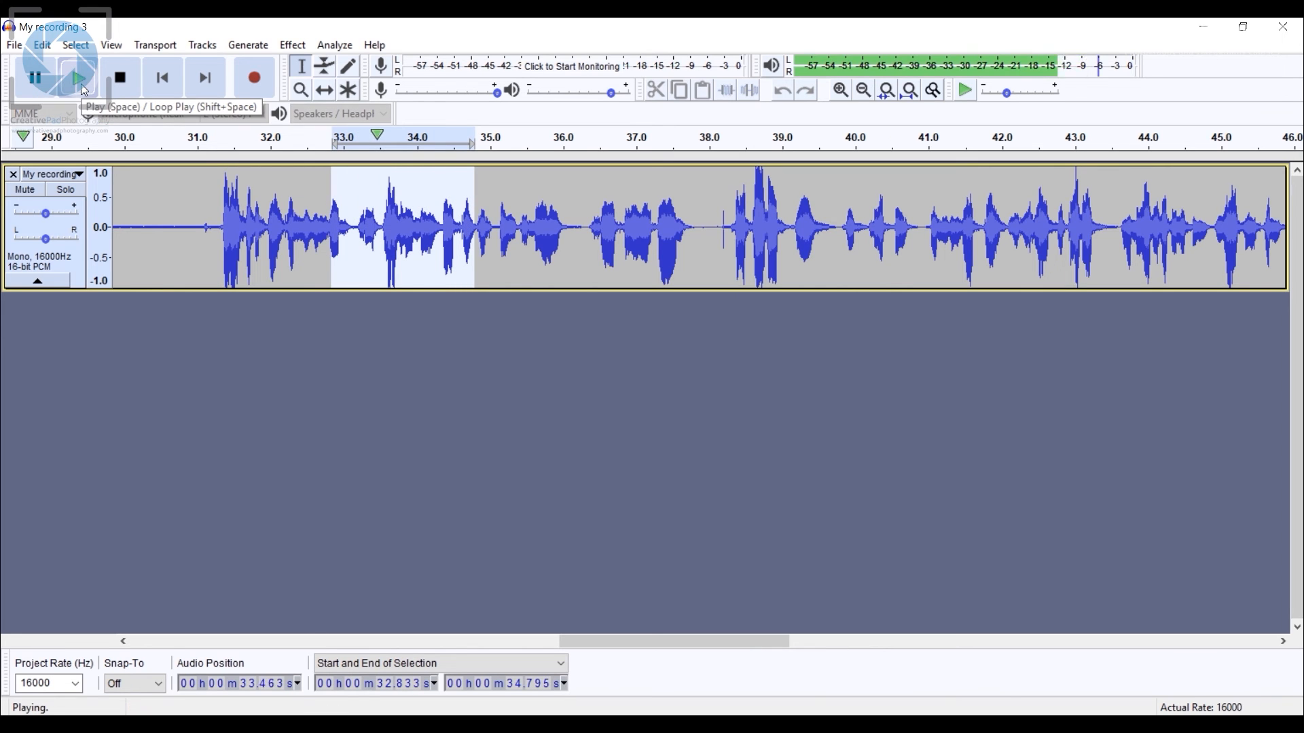